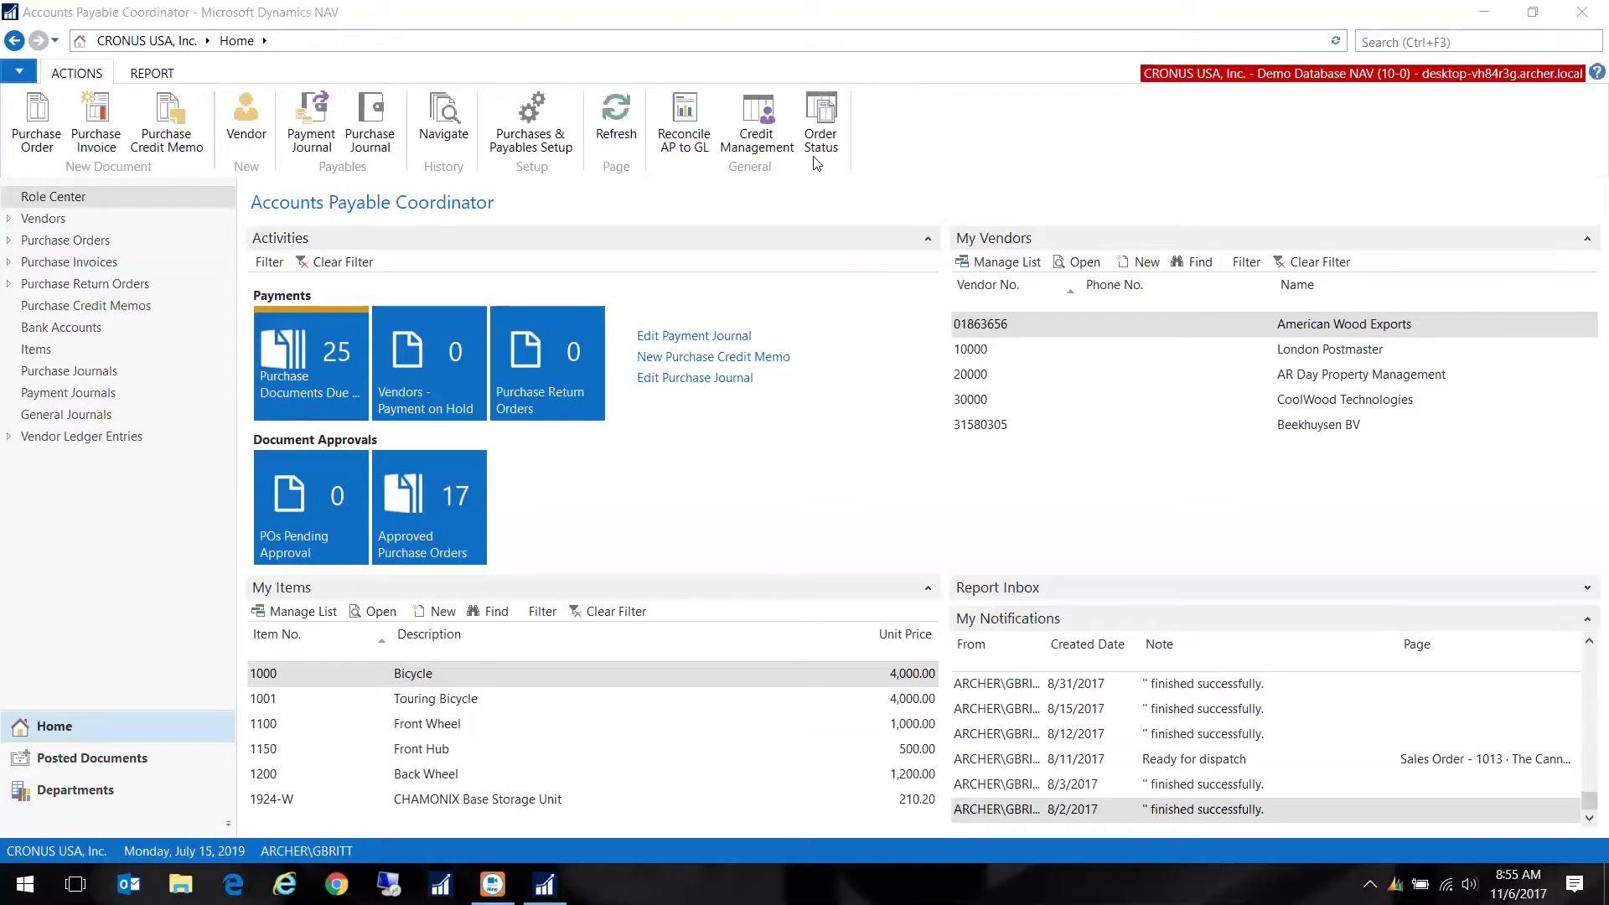
Open the Recurring General Journal for the WK 1 UTIL batch via General Ledger periodic activities.
click(76, 796)
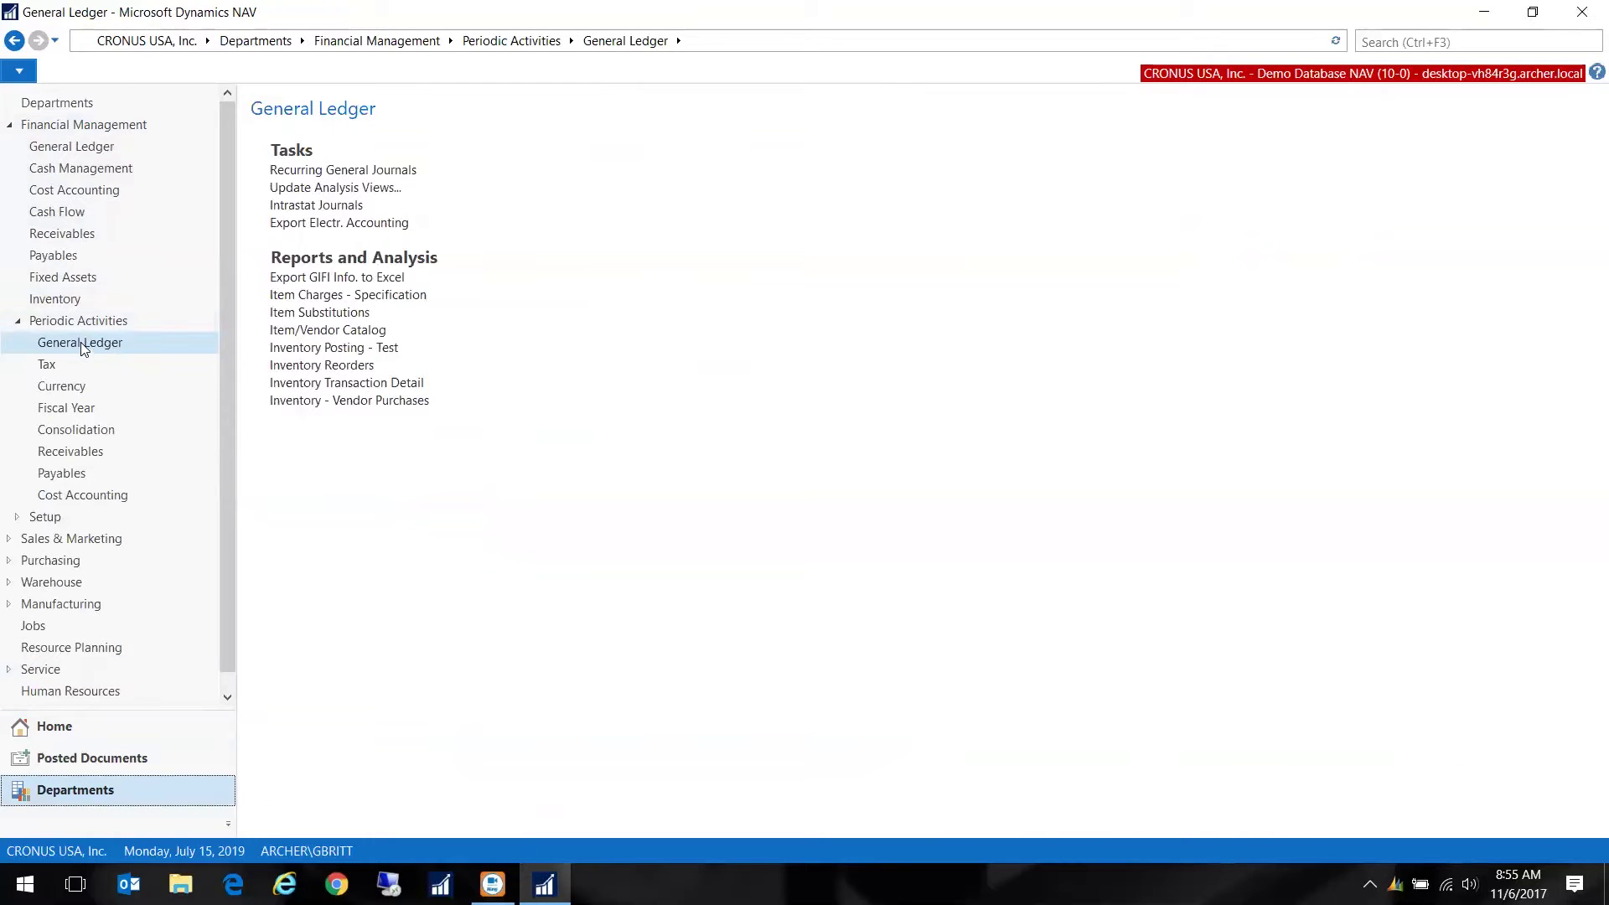
click(297, 173)
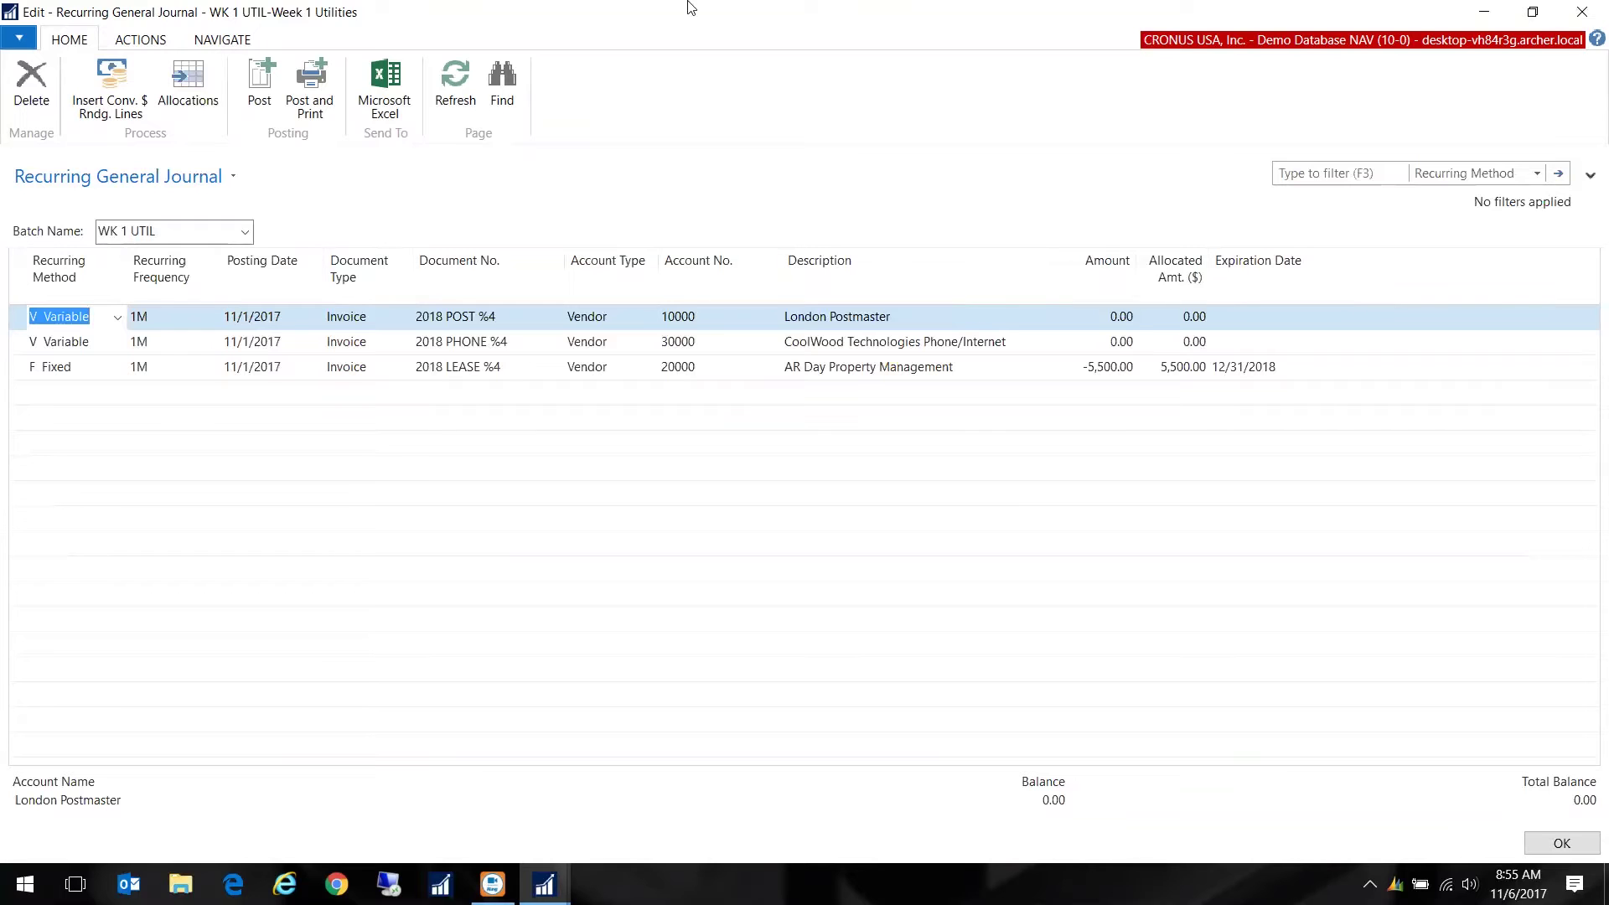
click(245, 233)
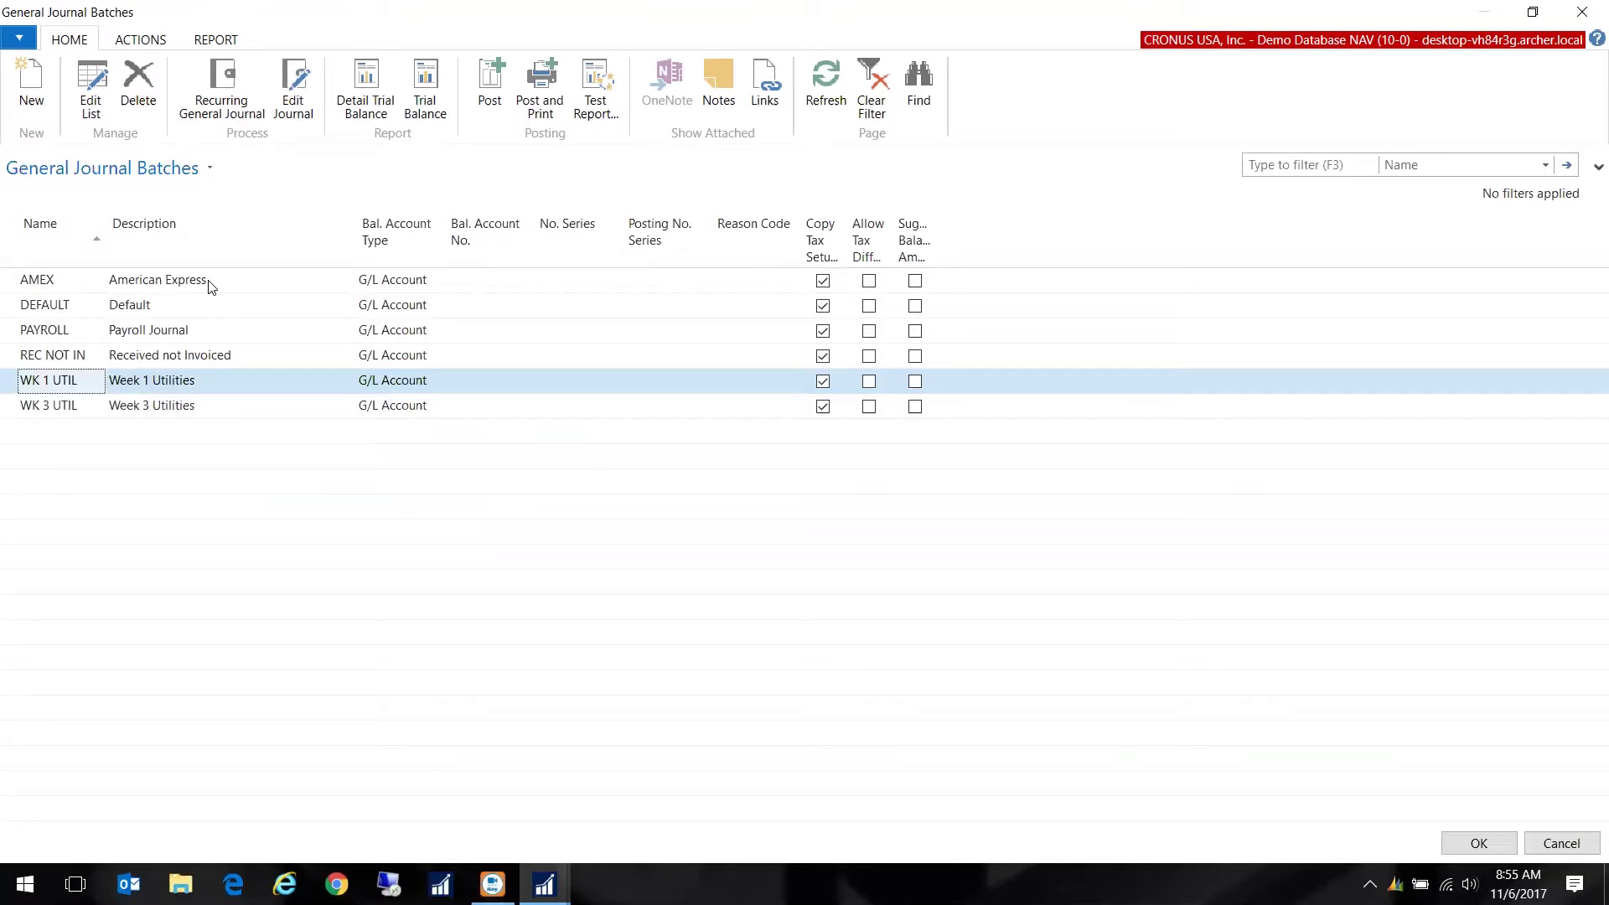
click(1495, 851)
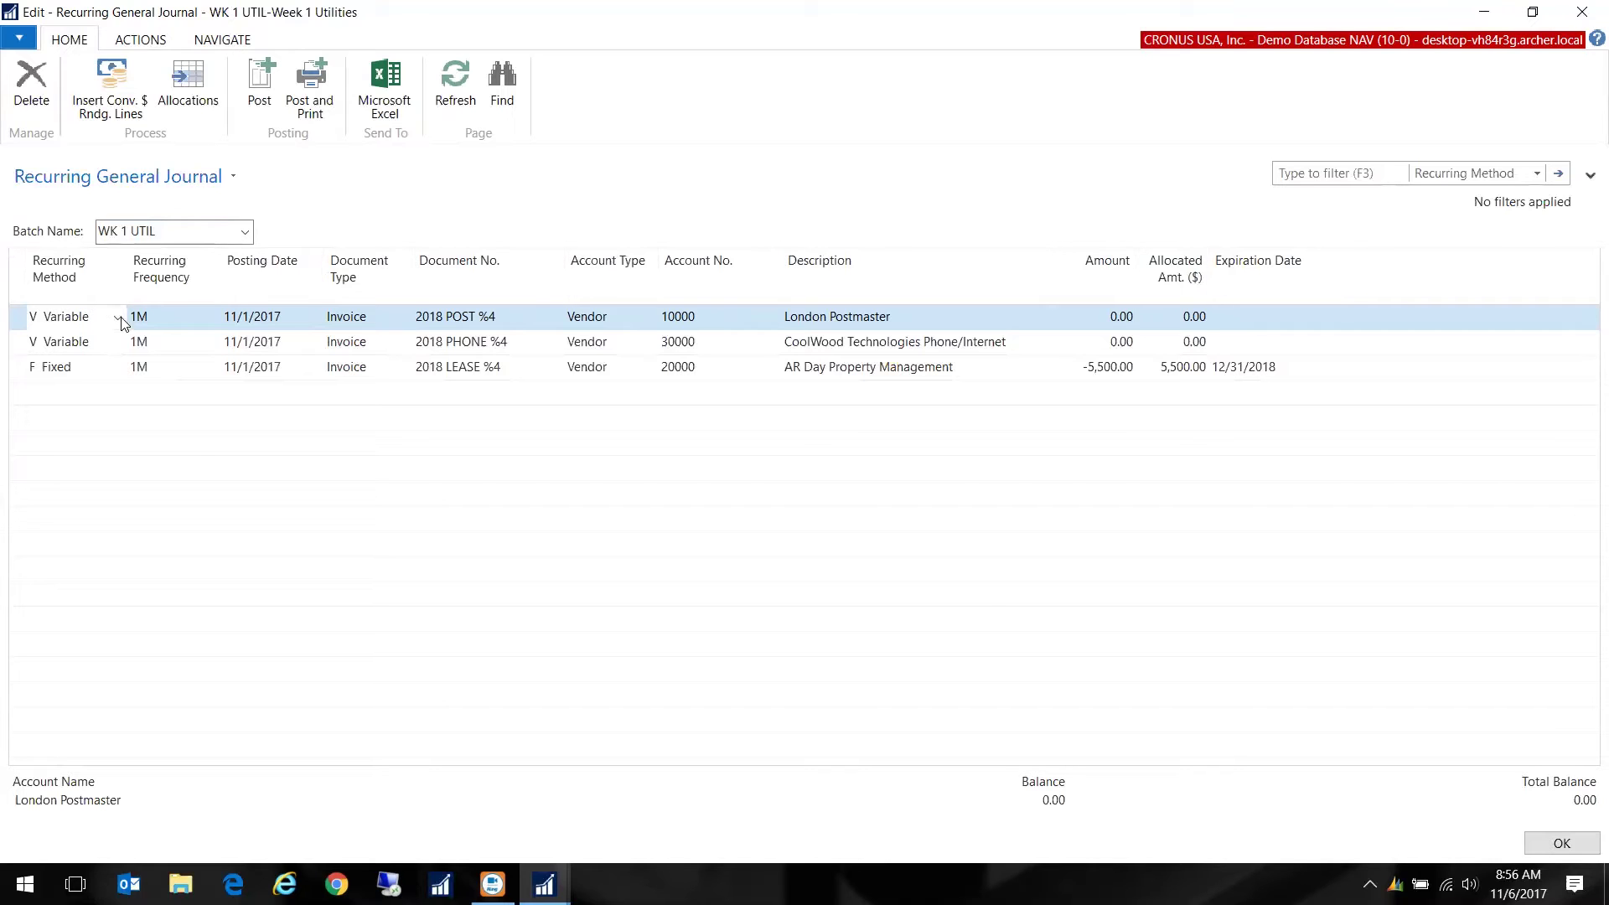
click(117, 317)
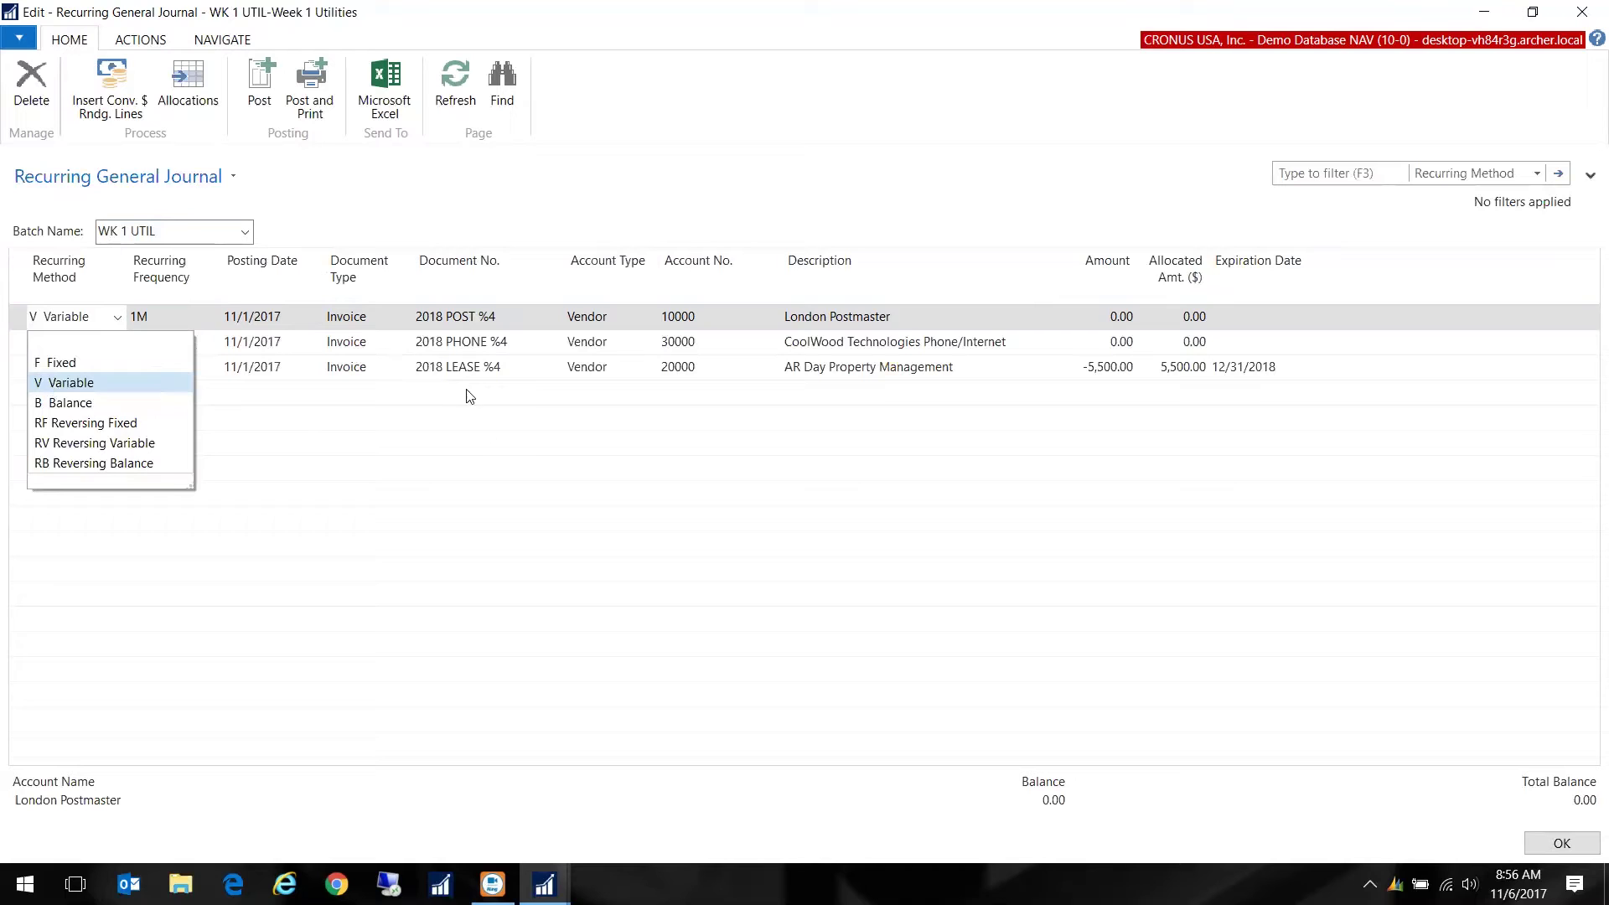
click(229, 366)
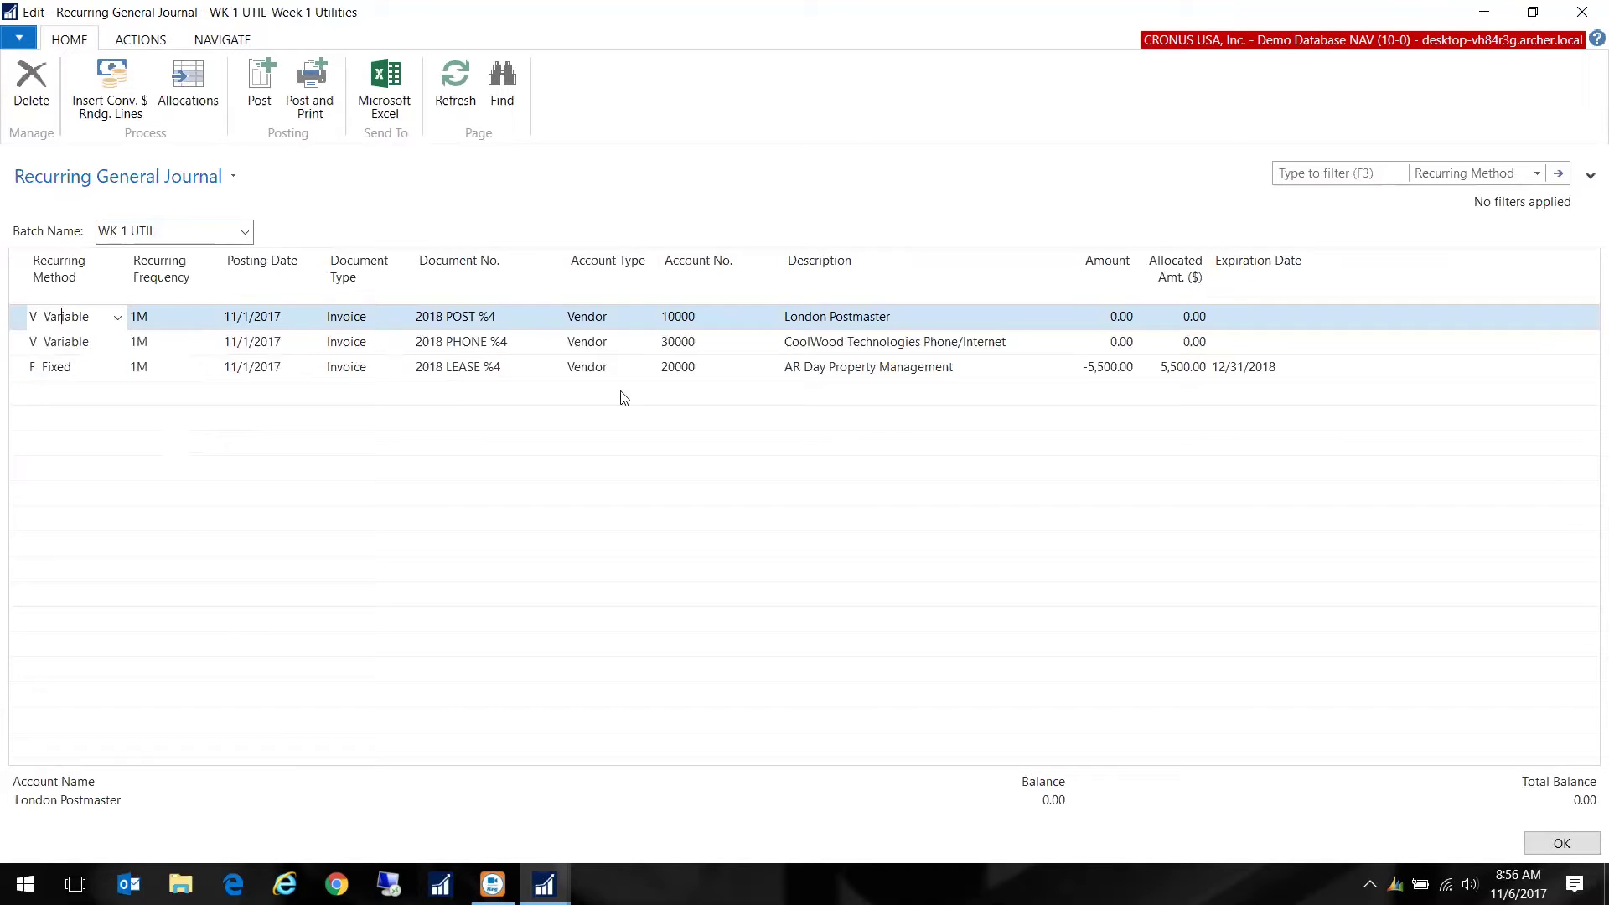
click(75, 369)
click(117, 369)
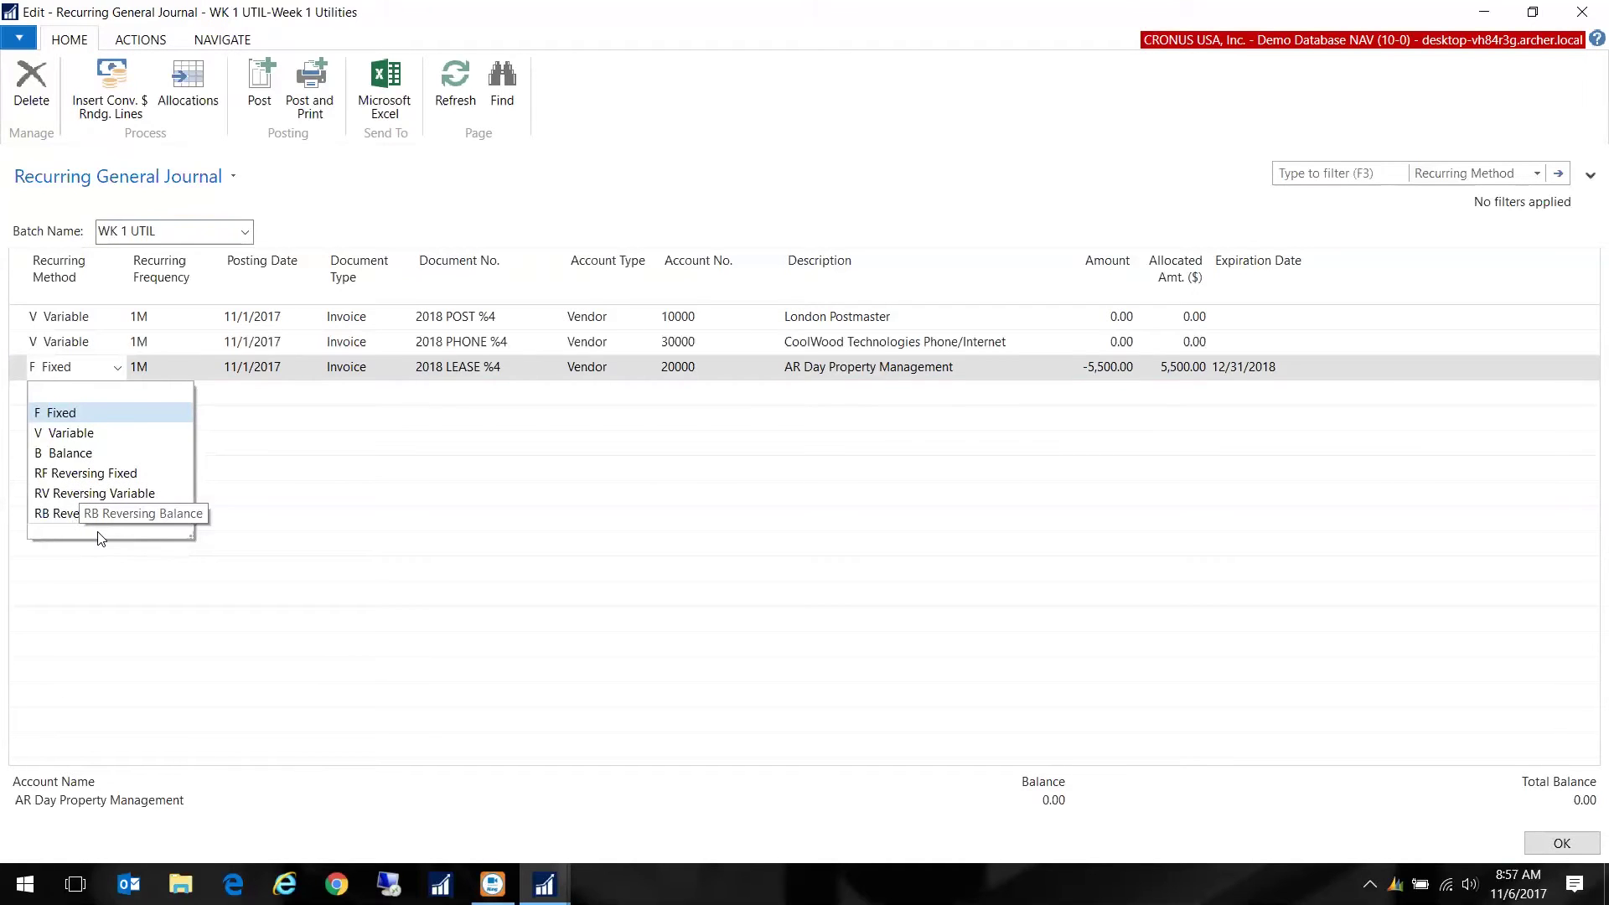
click(130, 353)
click(176, 320)
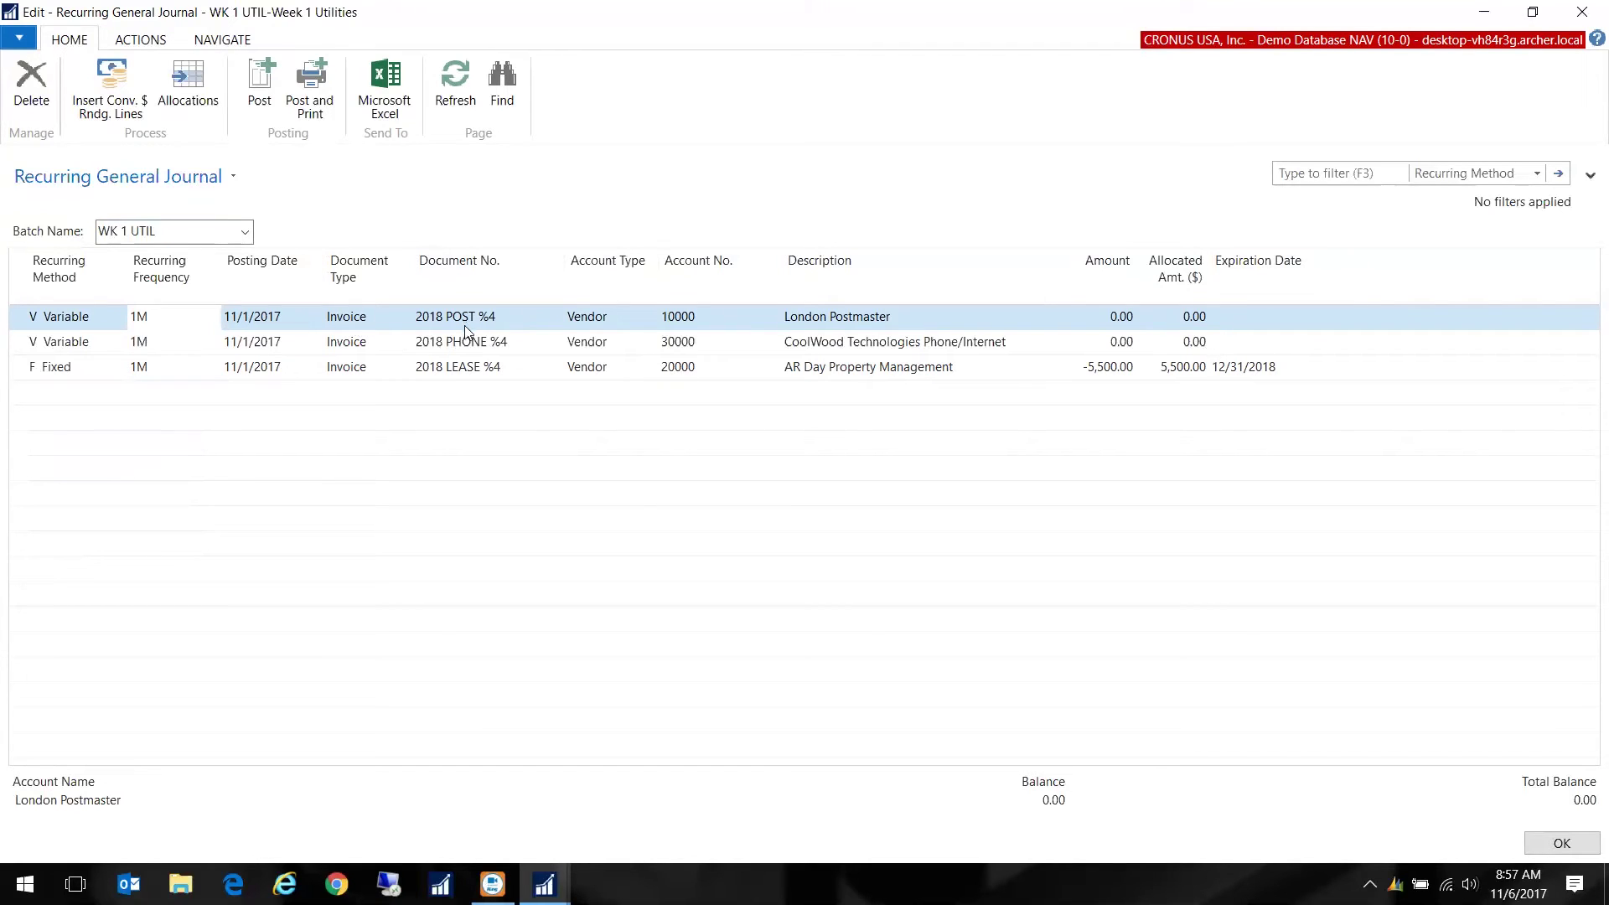
Change the postage line's document number from 2018 POST %4 to 2017 POST %4.
click(433, 318)
click(444, 317)
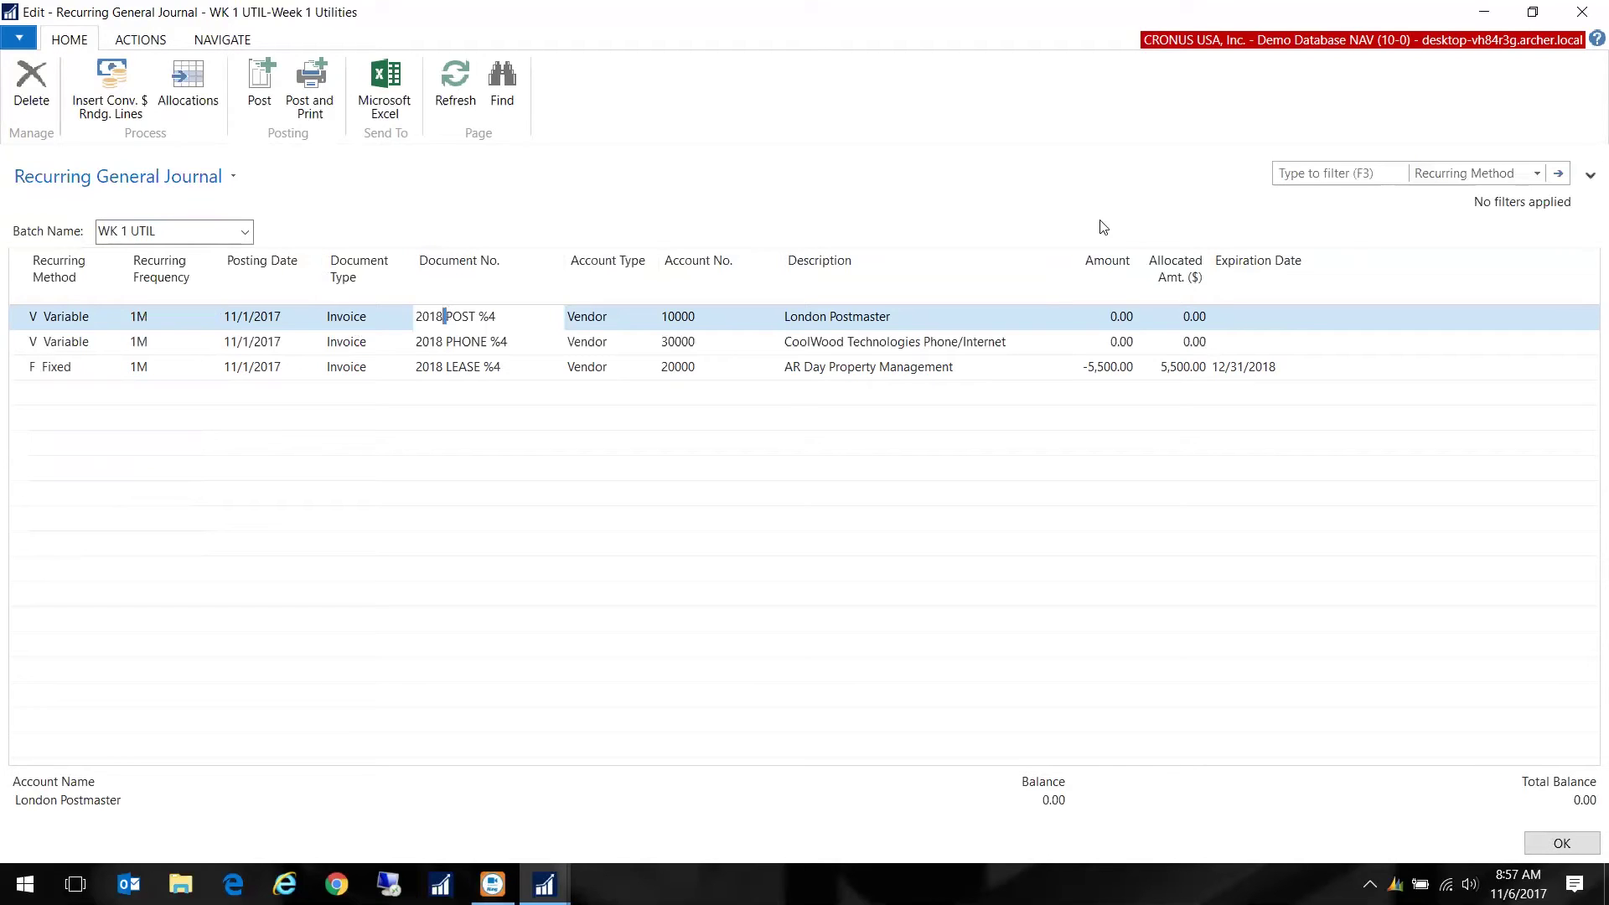
key(Left)
key(Delete)
text(7)
Change the phone line's document number from 2018 PHONE %4 to 2017 PHONE %4.
click(442, 344)
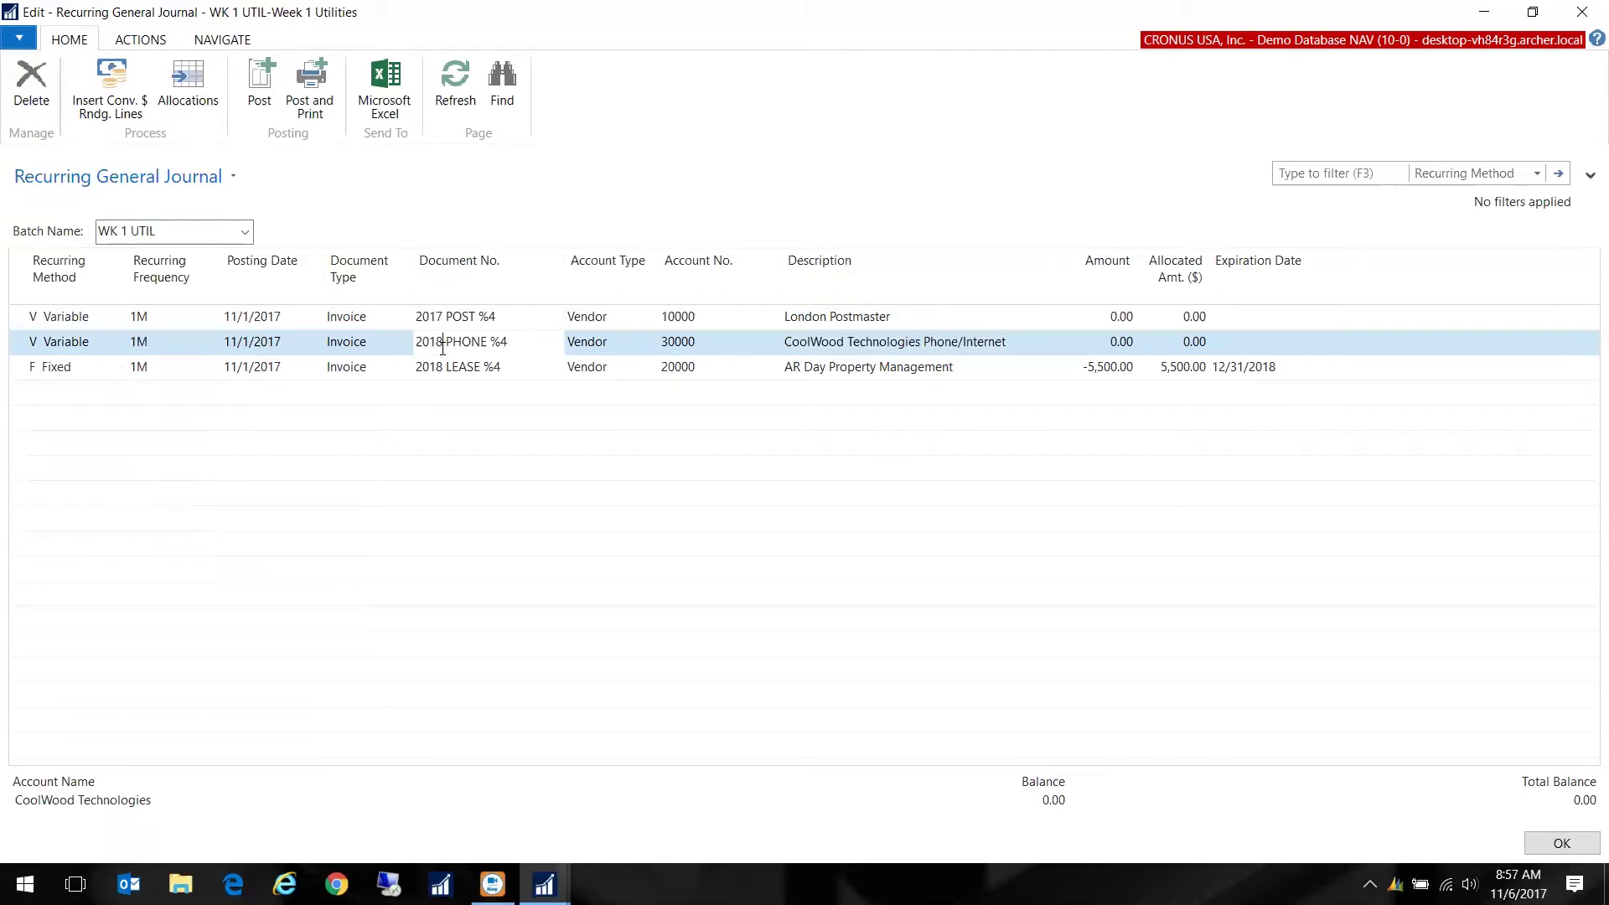
drag(445, 344, 508, 343)
key(Left)
key(Left)
key(Left)
key(Delete)
text(7)
Change the lease line's document number from 2018 LEASE %4 to 2017 LEASE %4.
drag(436, 367, 1167, 327)
click(436, 366)
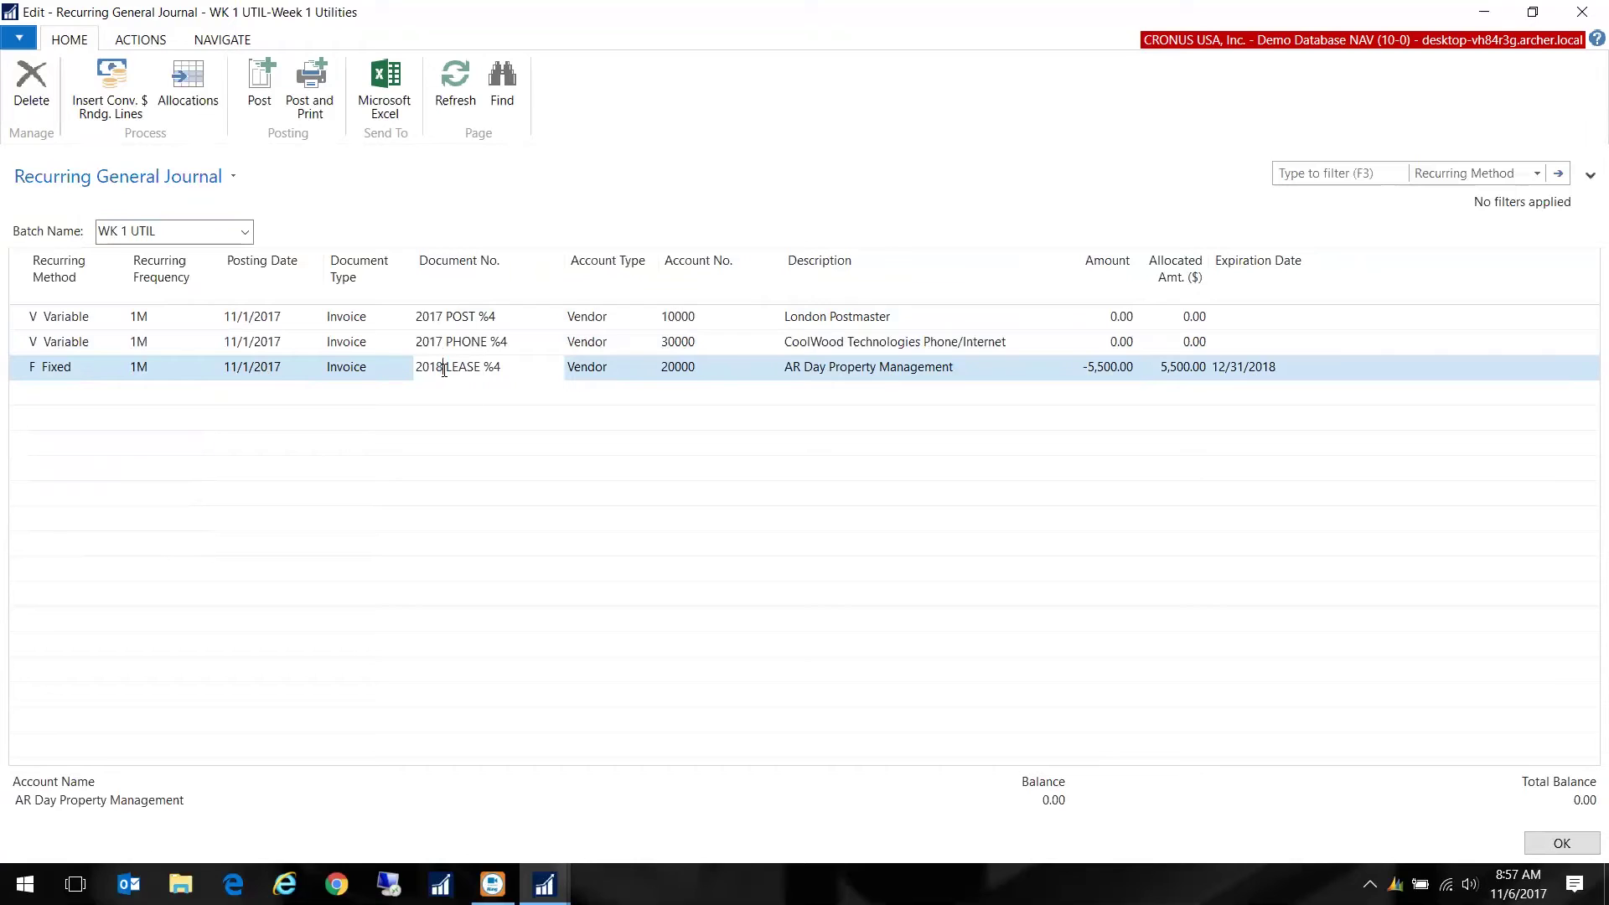
key(BackSpace)
text(7)
click(508, 320)
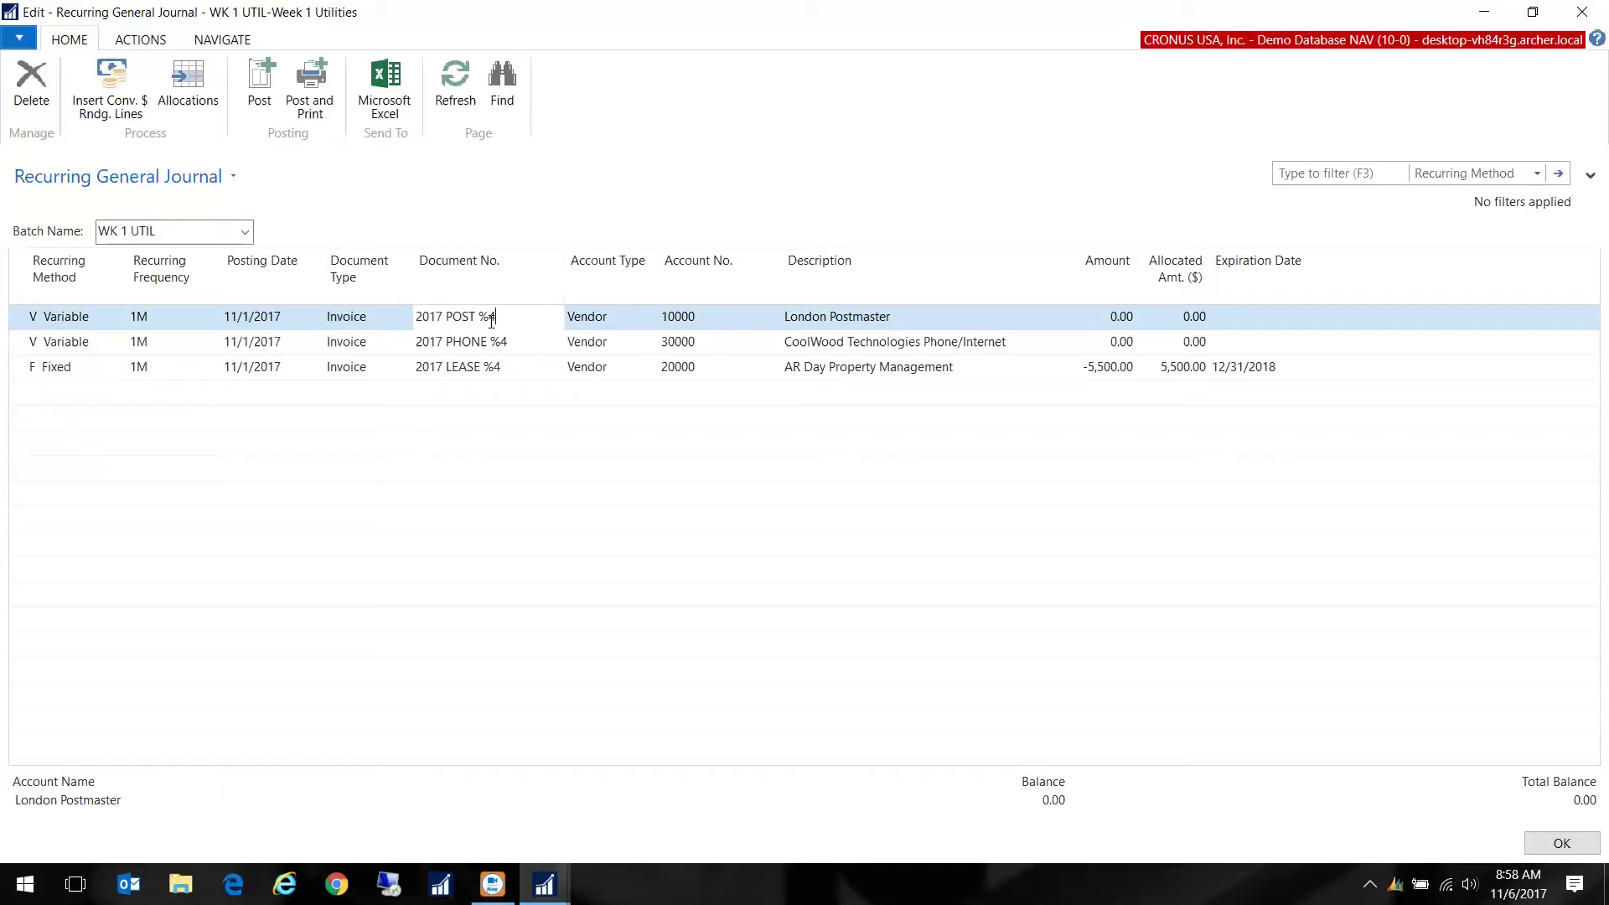
Keep account type Vendor and enter -100 as the London Postmaster line's amount.
click(622, 324)
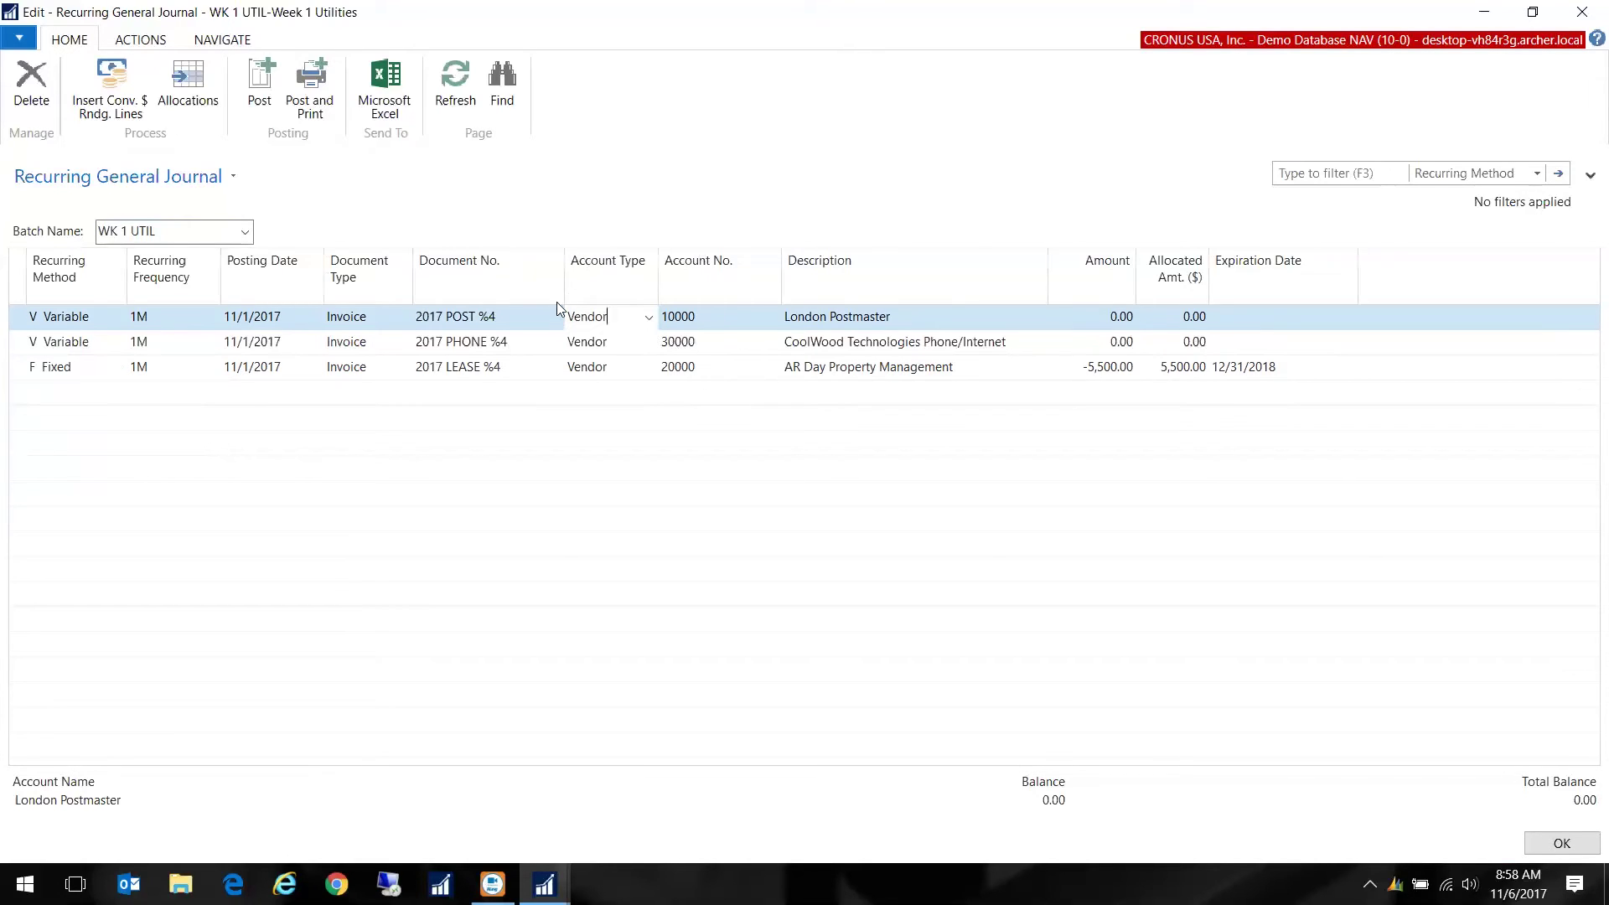
click(650, 319)
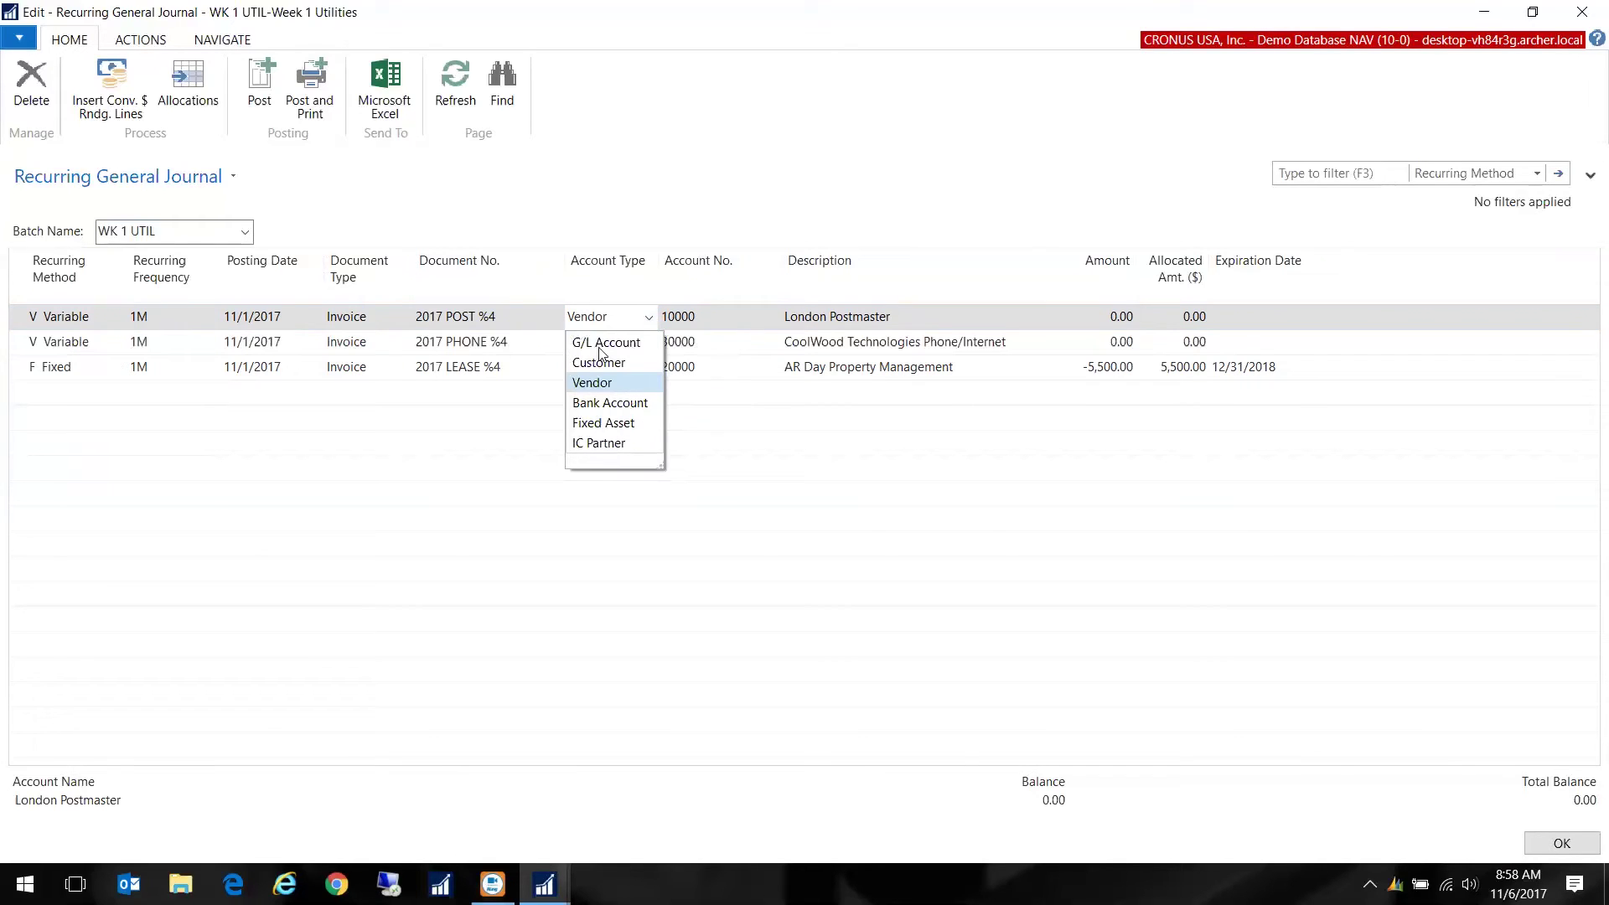
click(626, 320)
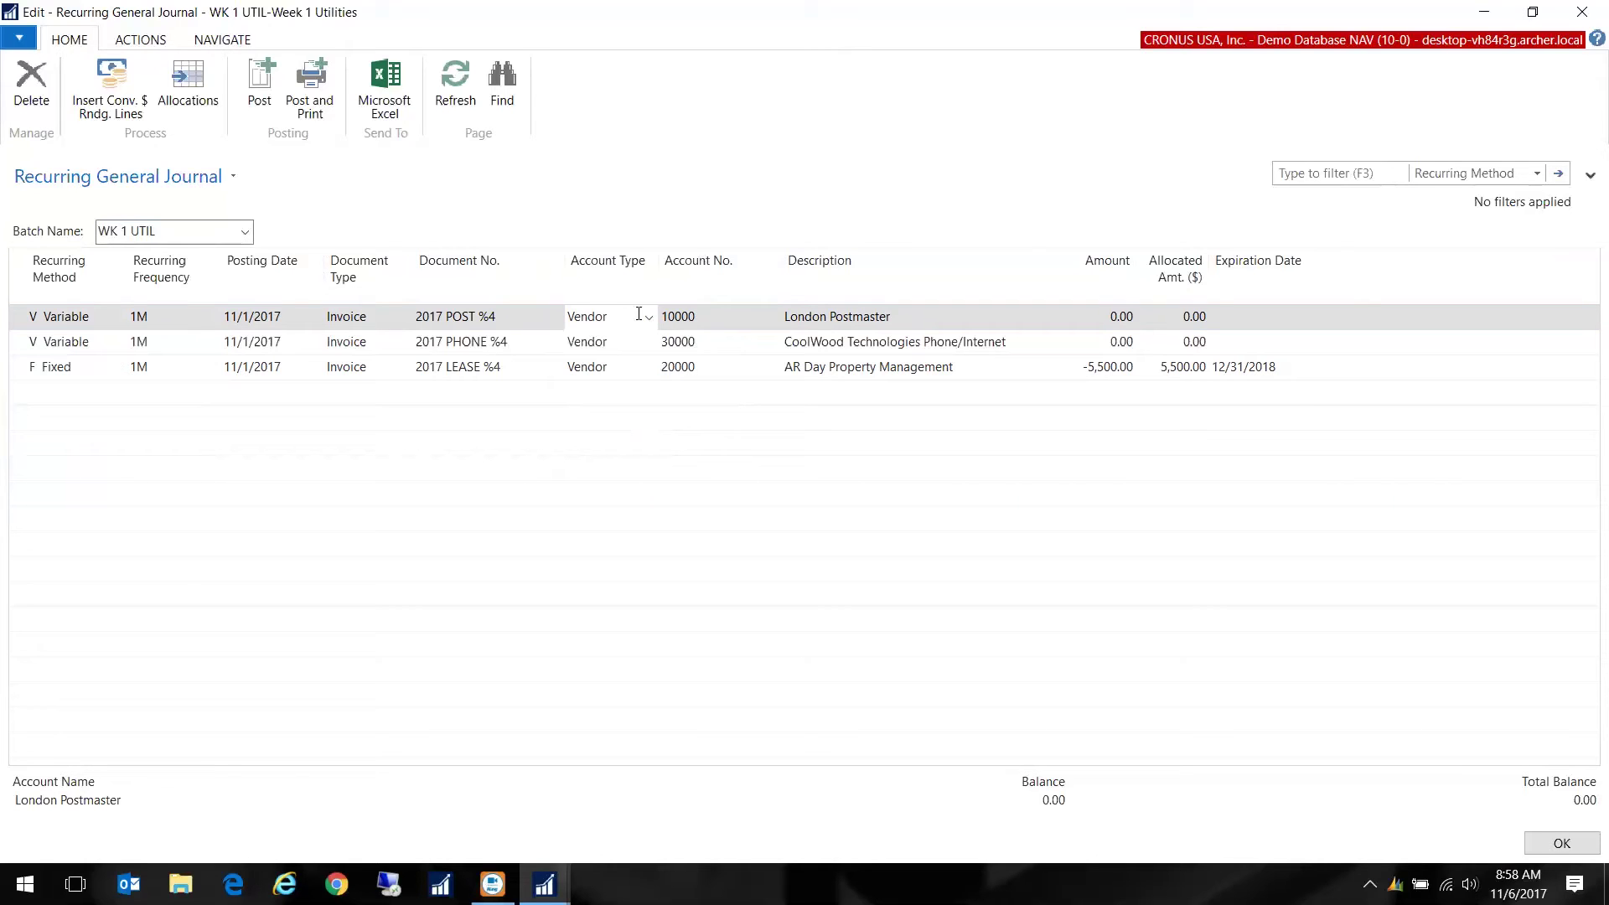
click(718, 323)
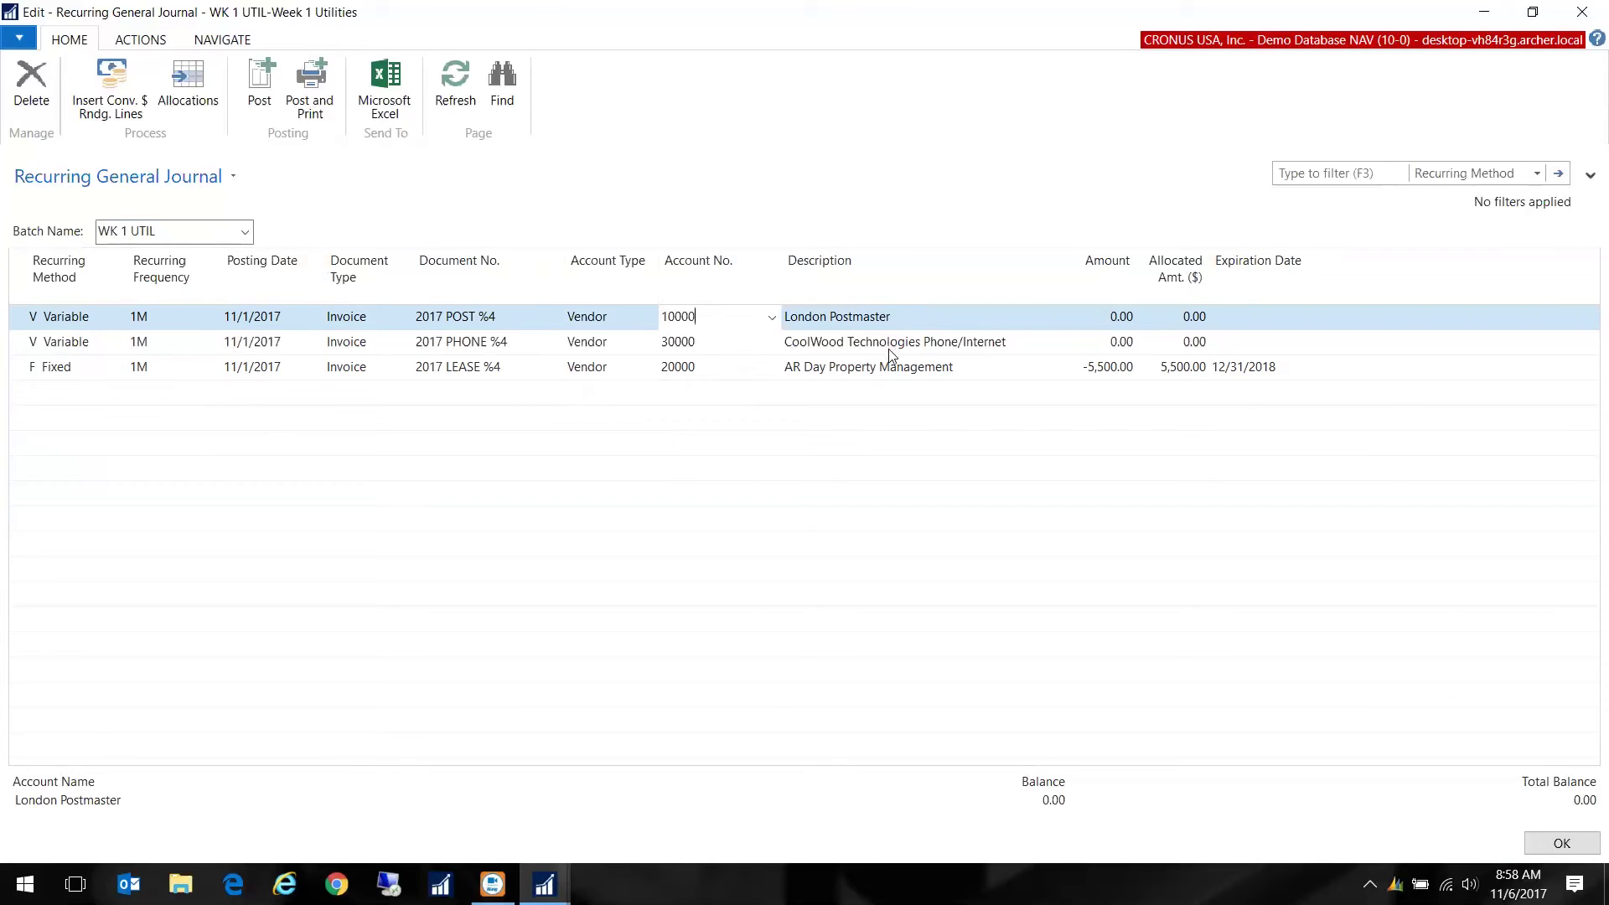
click(1098, 322)
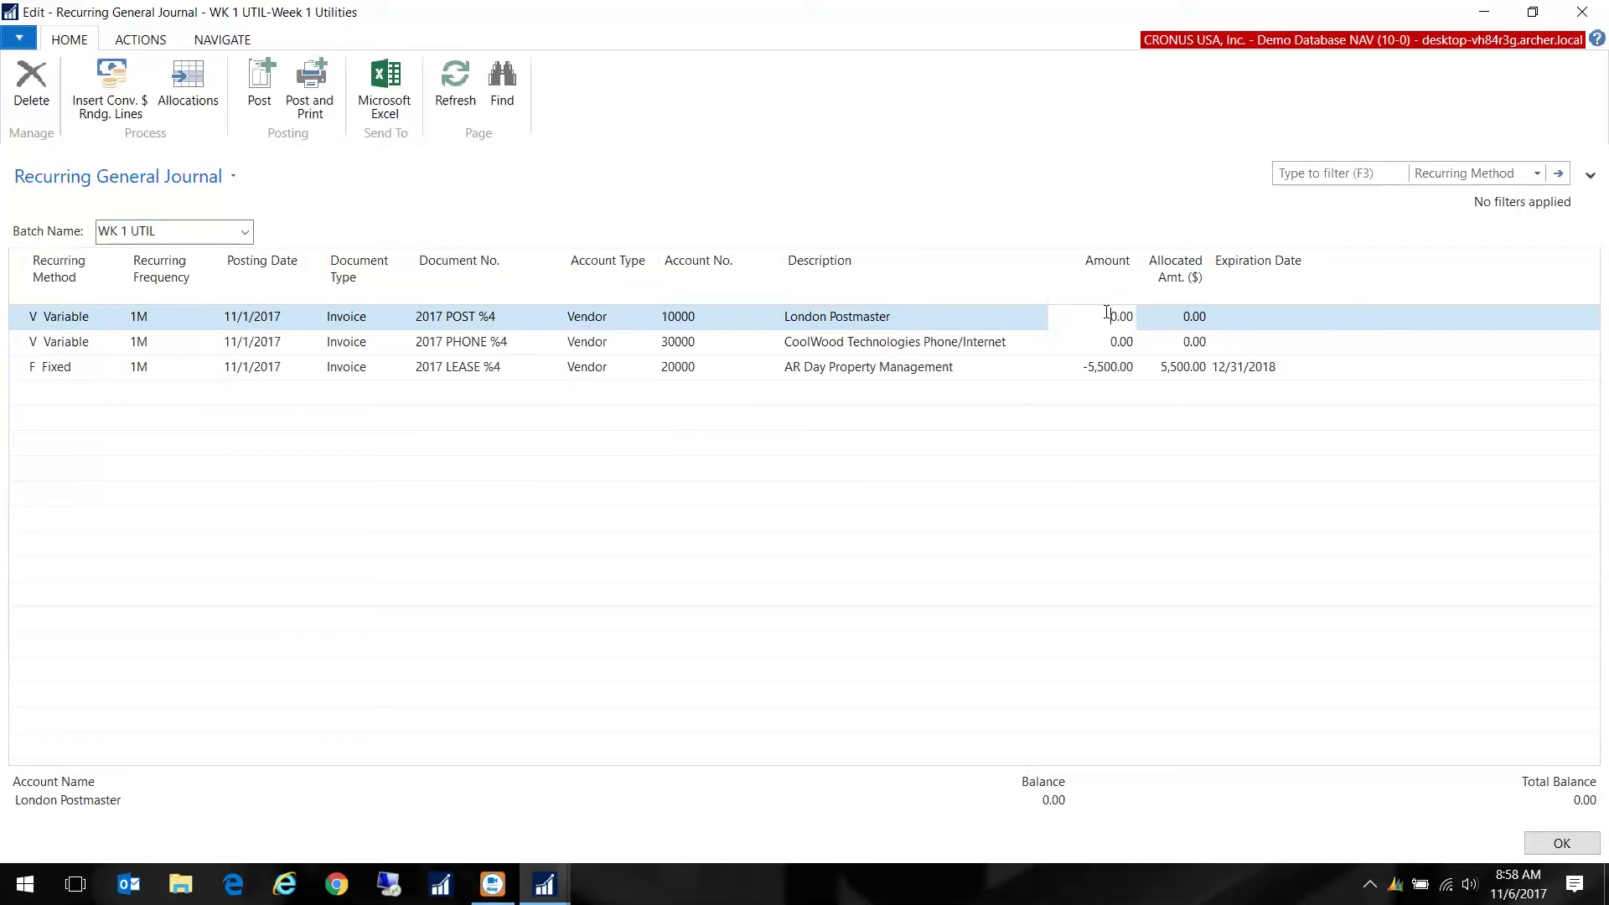
drag(1106, 316, 1135, 317)
text(-100)
click(1140, 319)
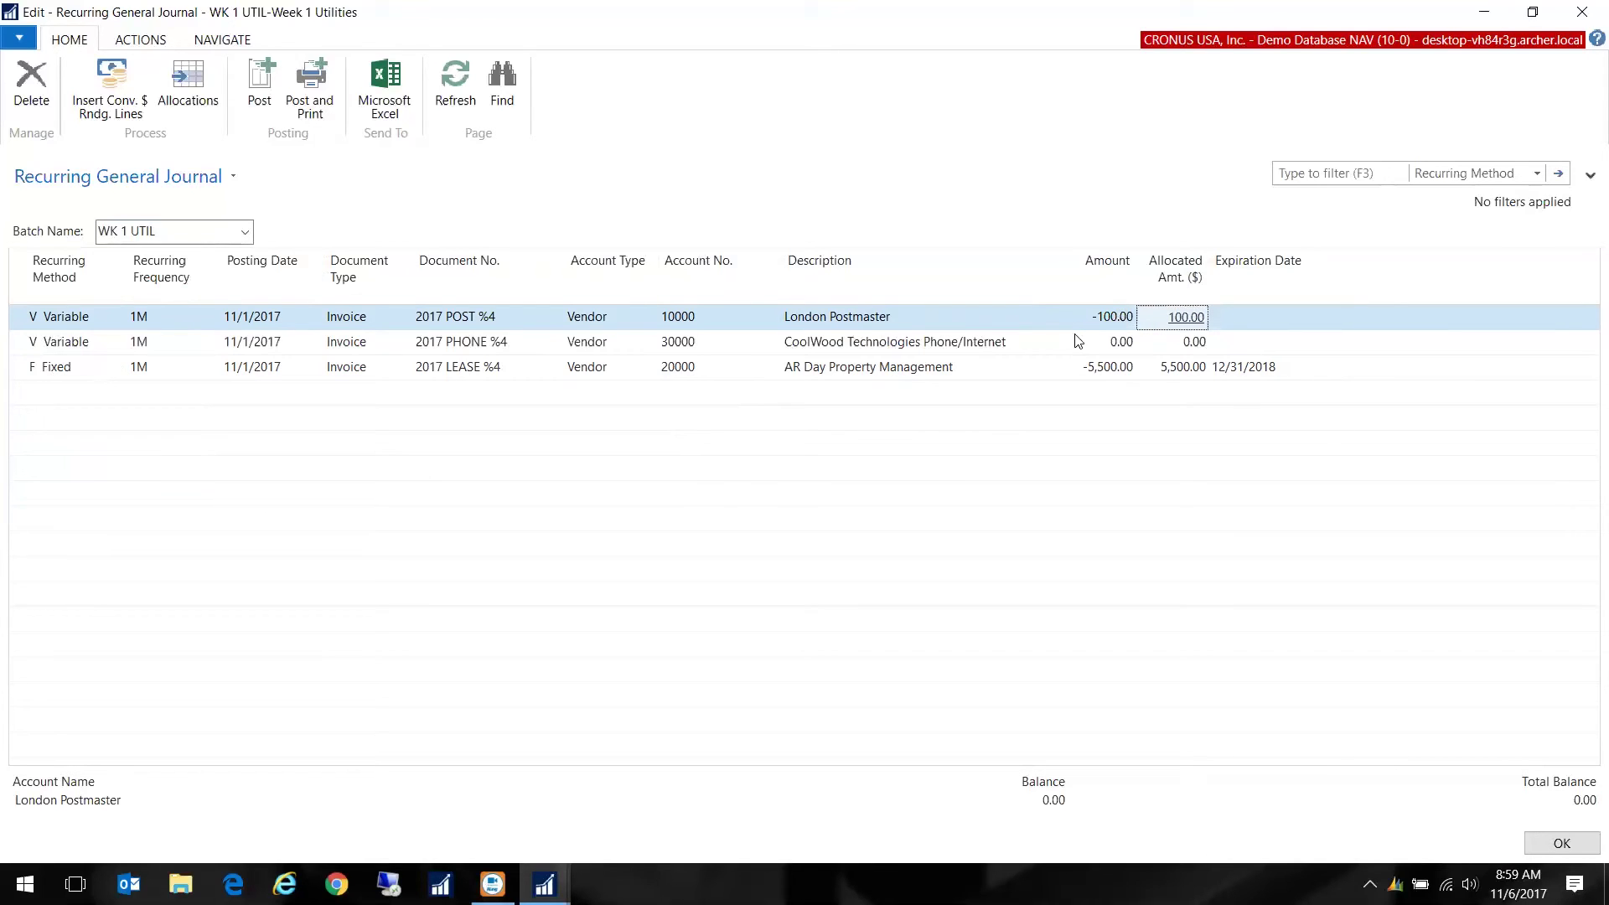
click(1095, 317)
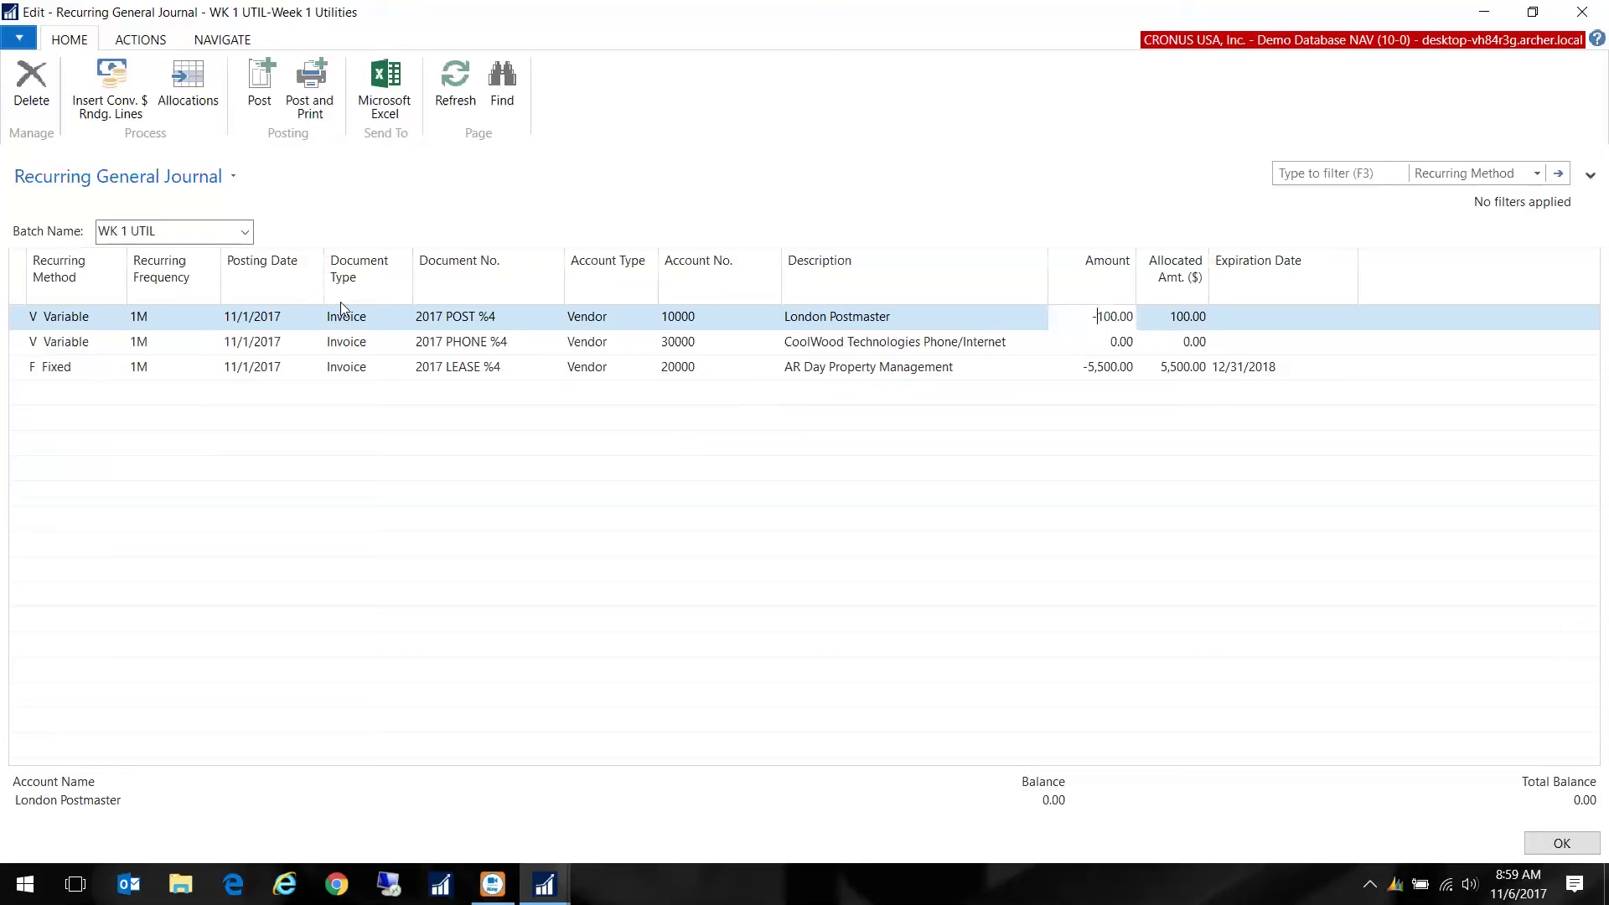
Allocate the London Postmaster postage on account 65800: 60% to ADM, 40% to SALES.
click(194, 72)
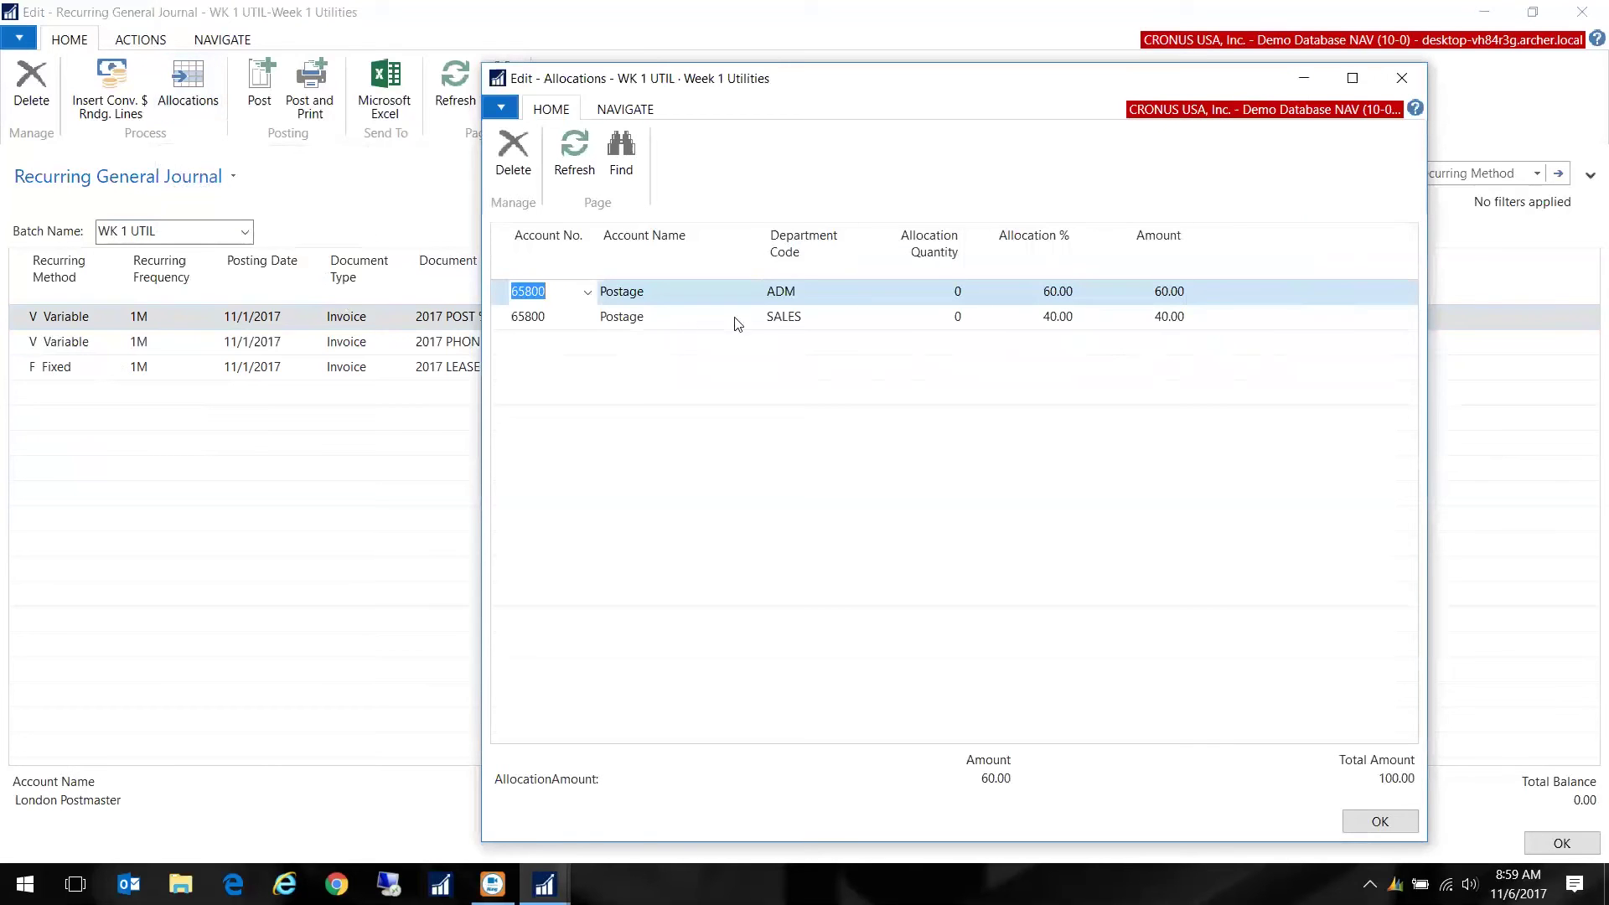
click(549, 295)
click(808, 289)
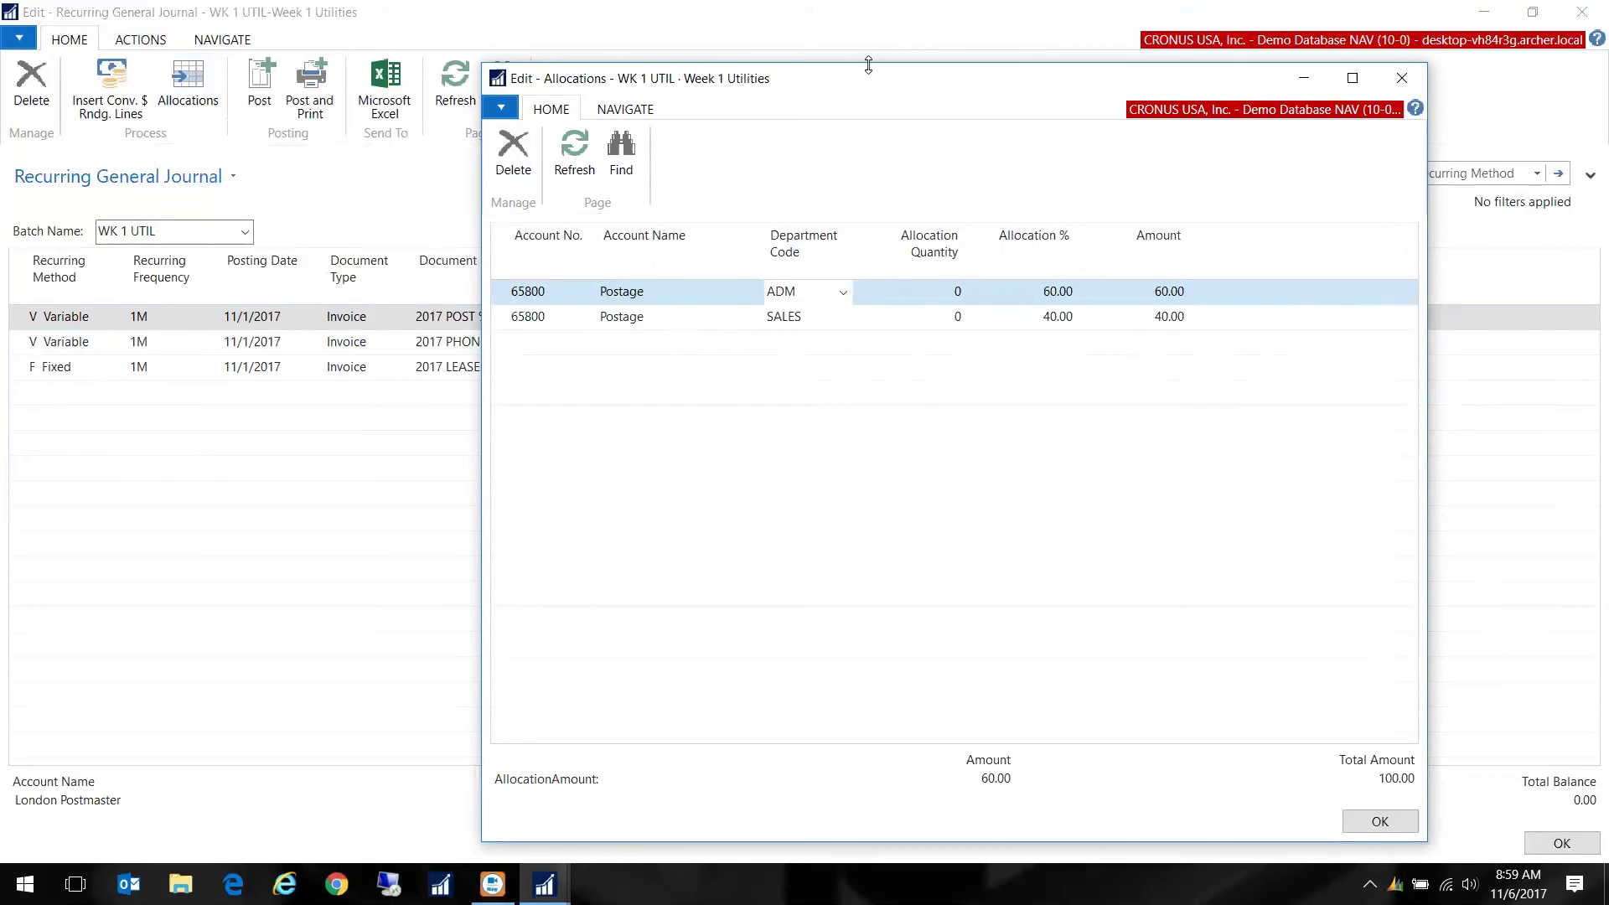
drag(868, 64, 876, 375)
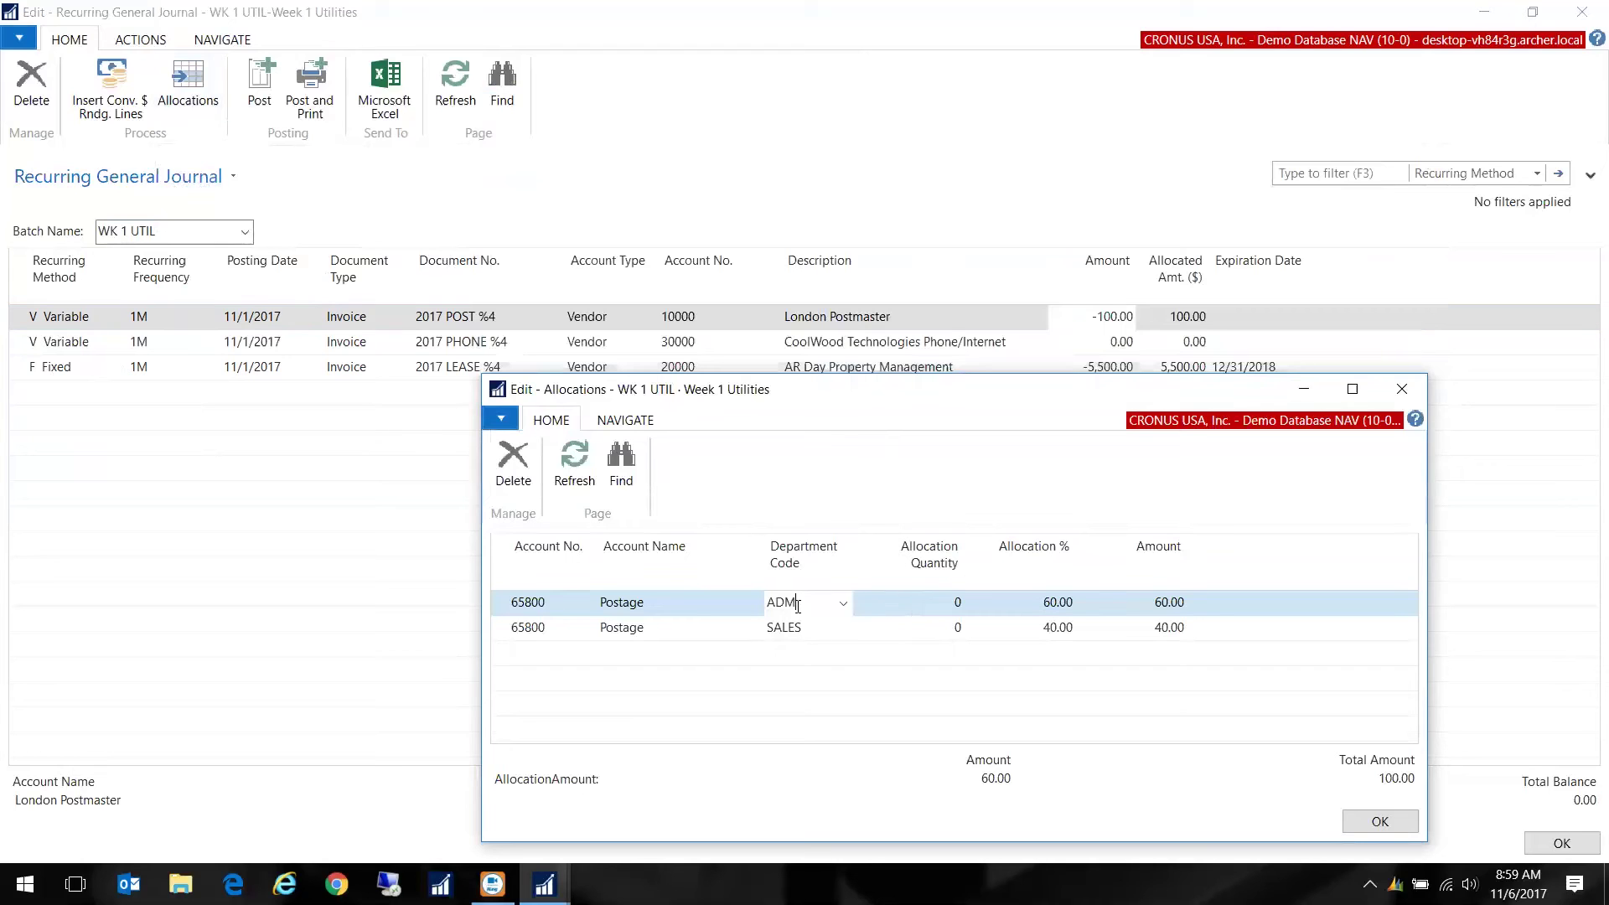
click(1031, 604)
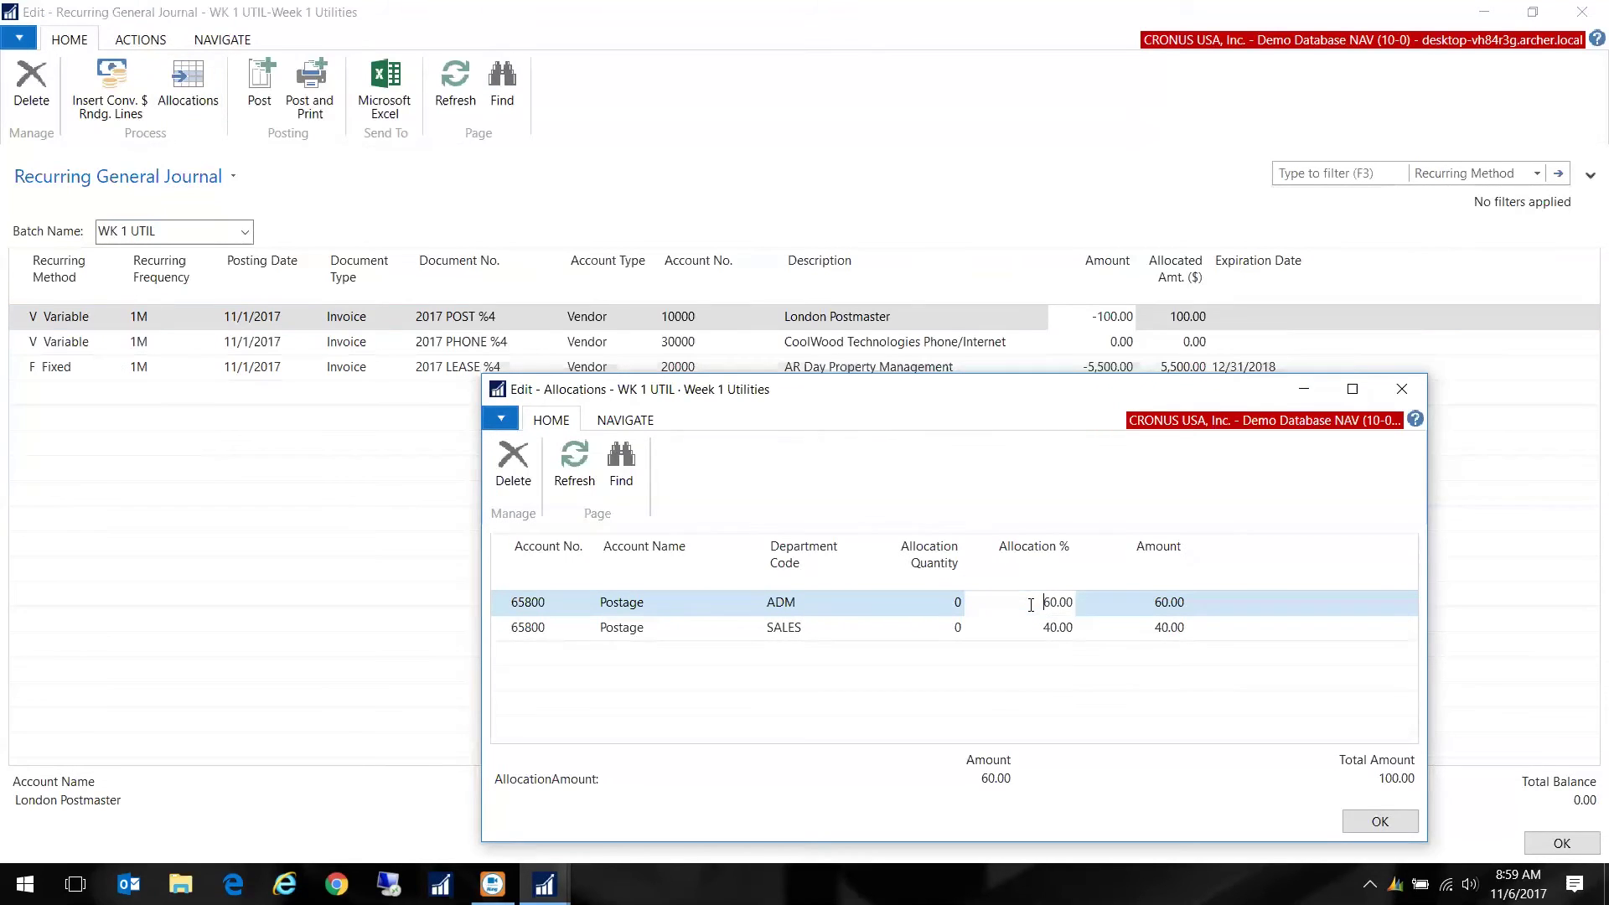
click(824, 630)
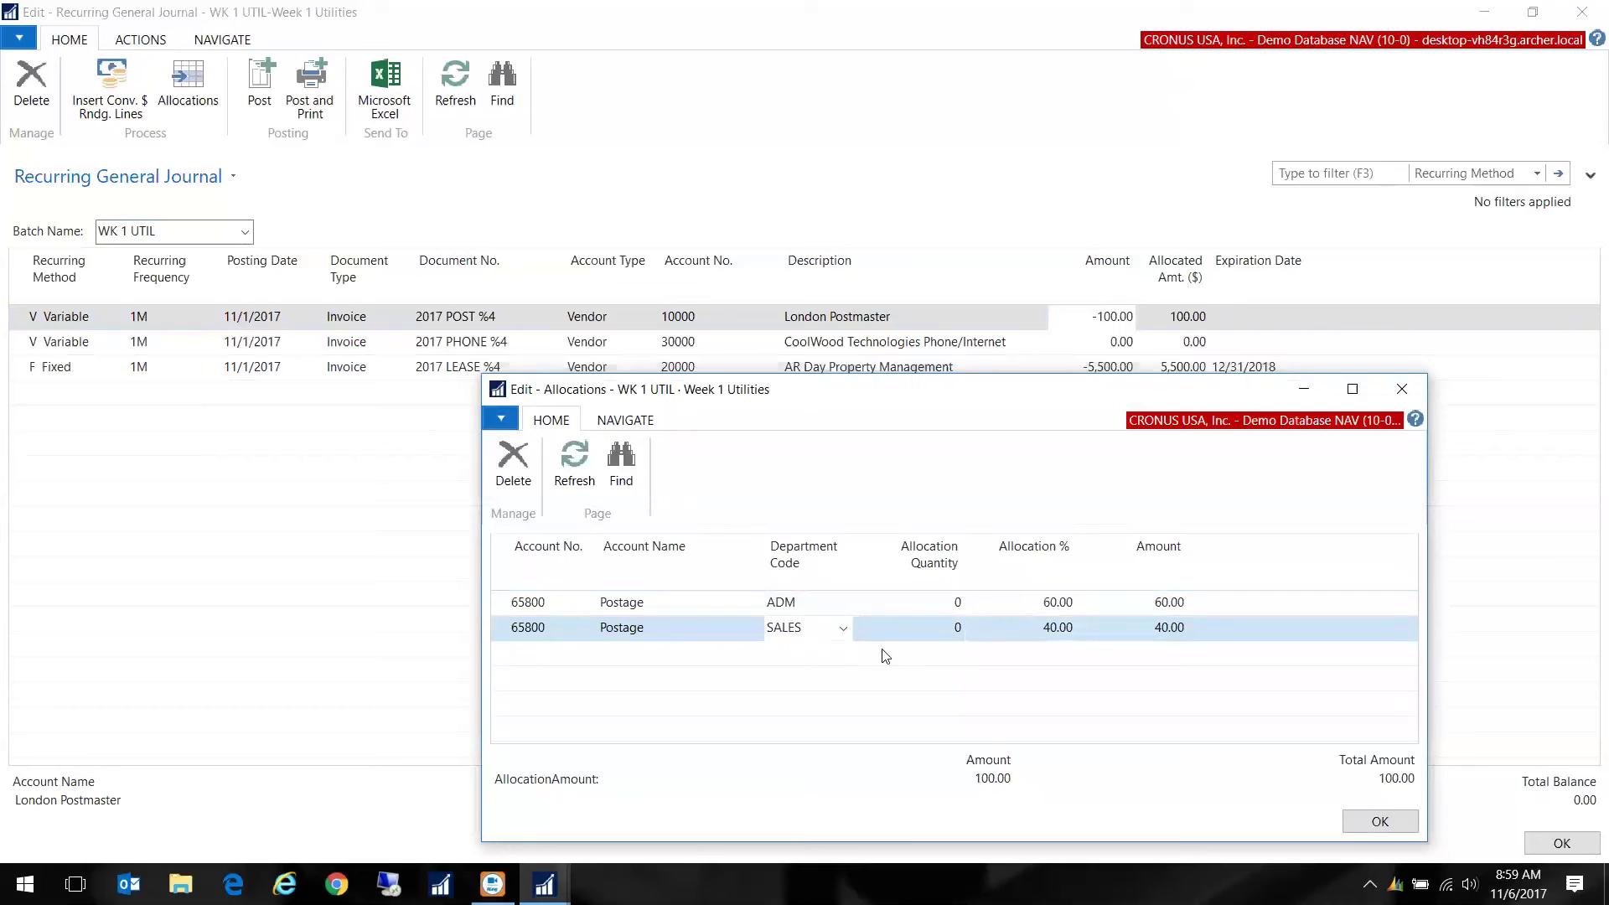
click(1060, 629)
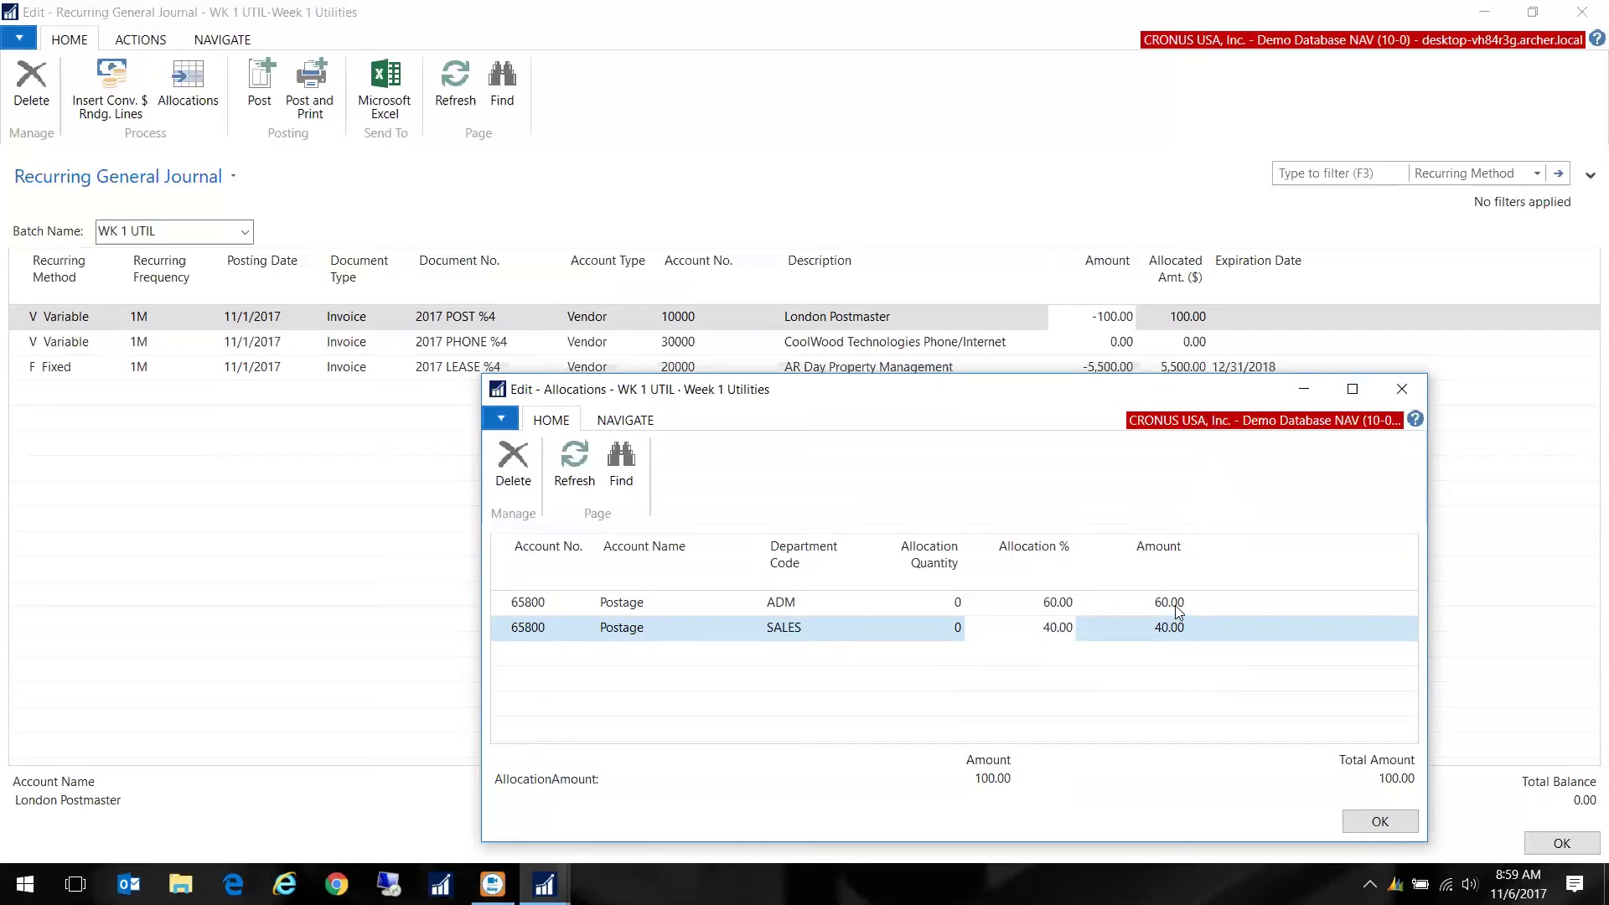
click(1401, 388)
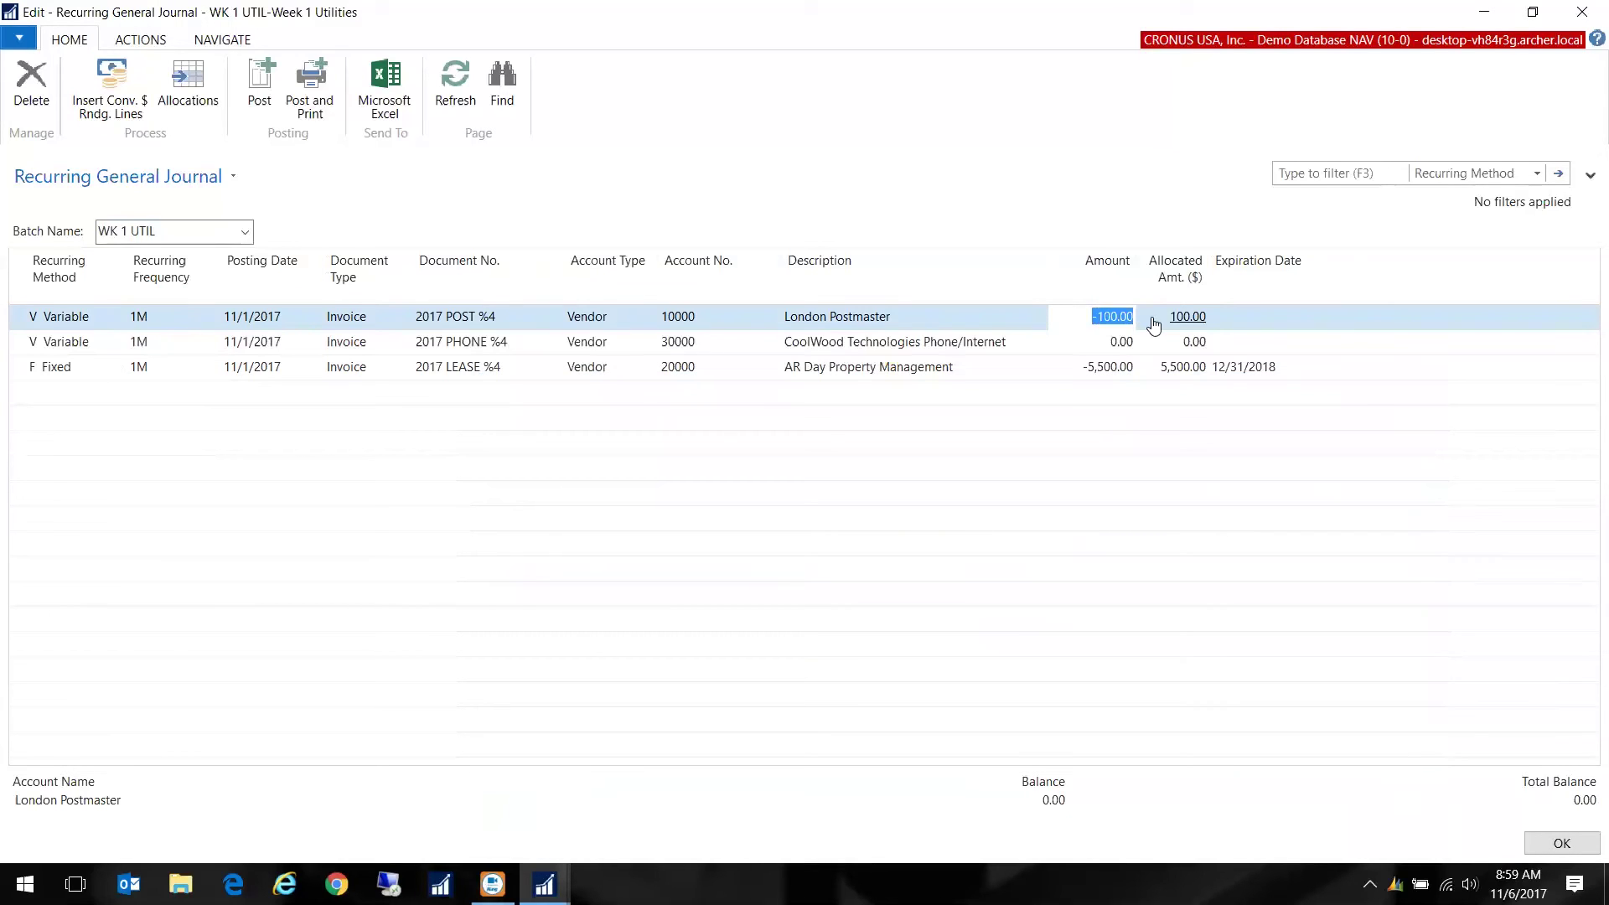
Change the London Postmaster amount to -200 and view allocations of 120.00 ADM, 80.00 SALES.
text(-200)
key(Tab)
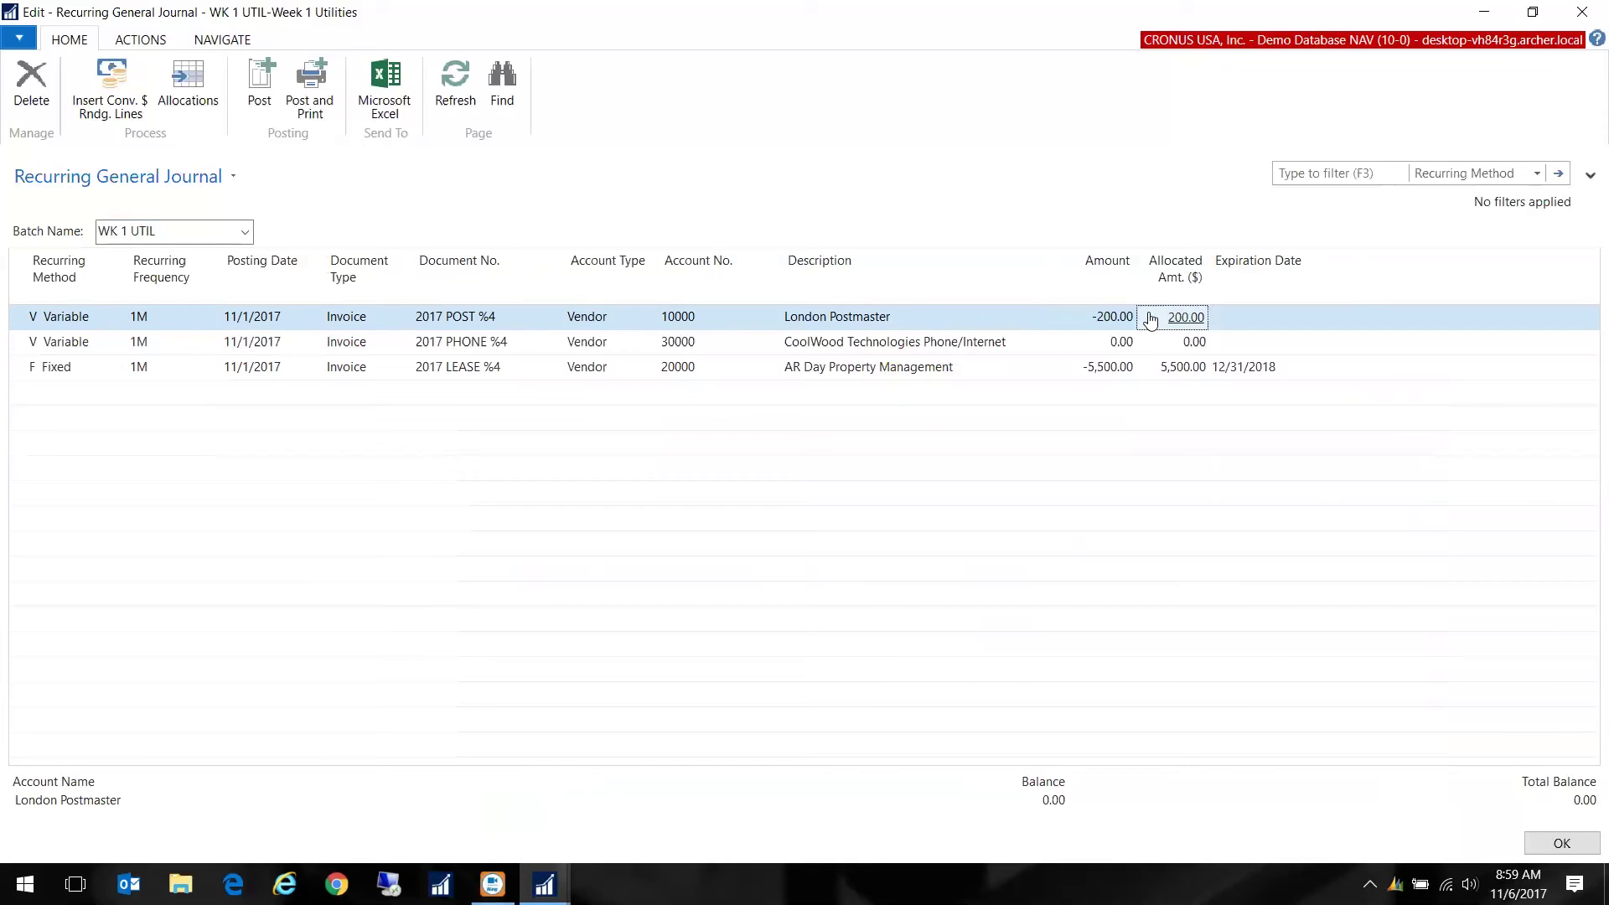
click(181, 77)
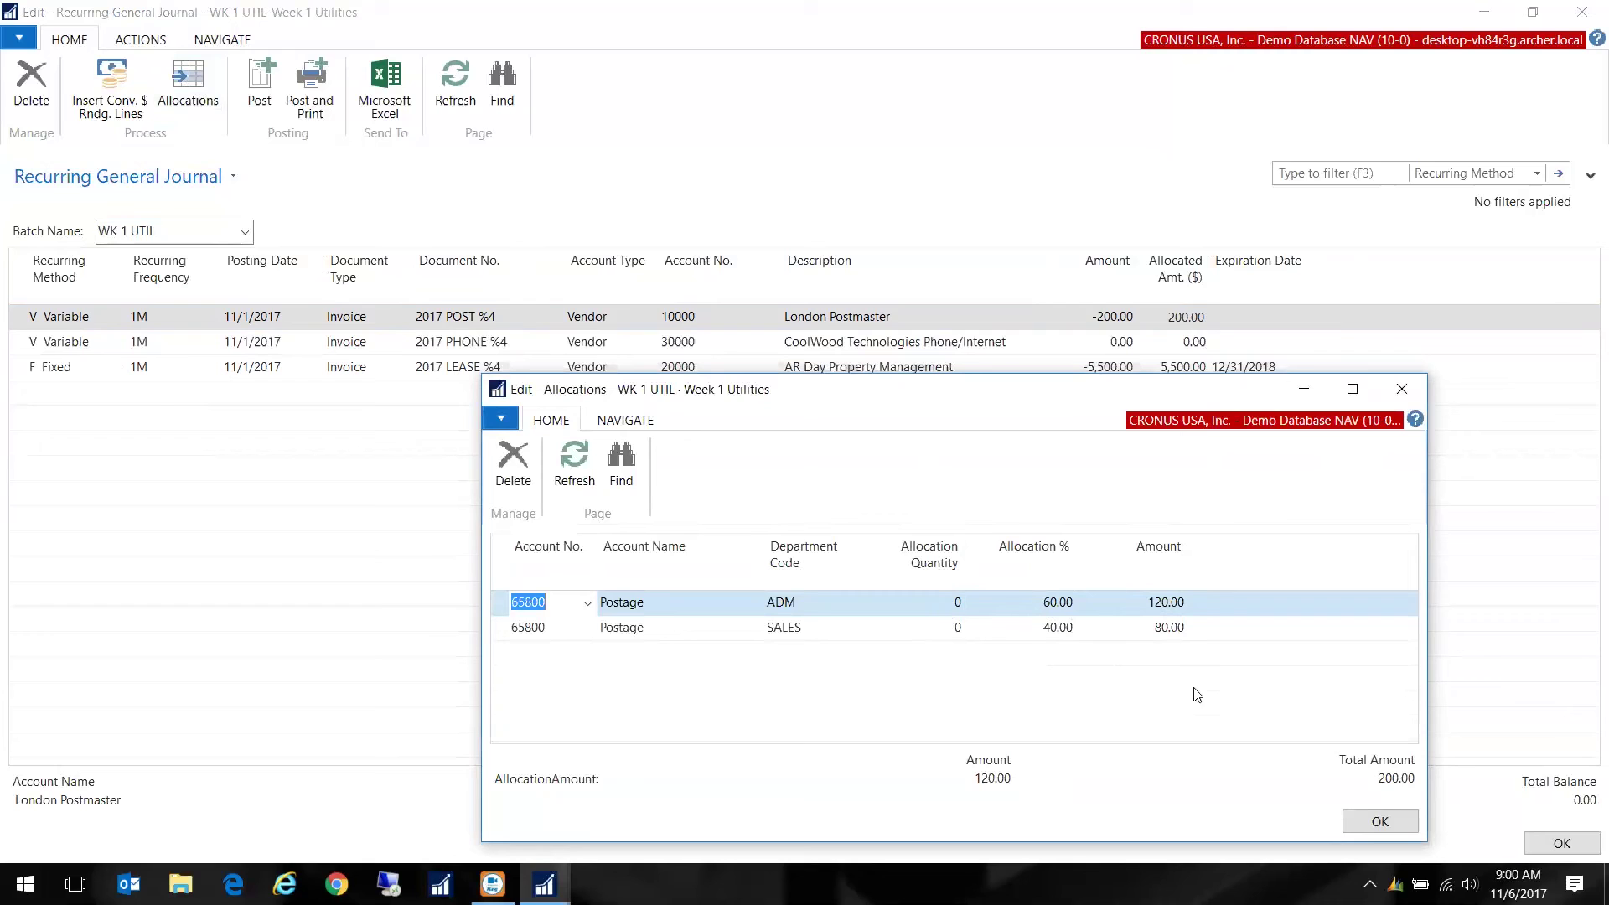
Accept the recalculated postage allocations and enter -500 as the CoolWood phone line's amount.
click(1380, 821)
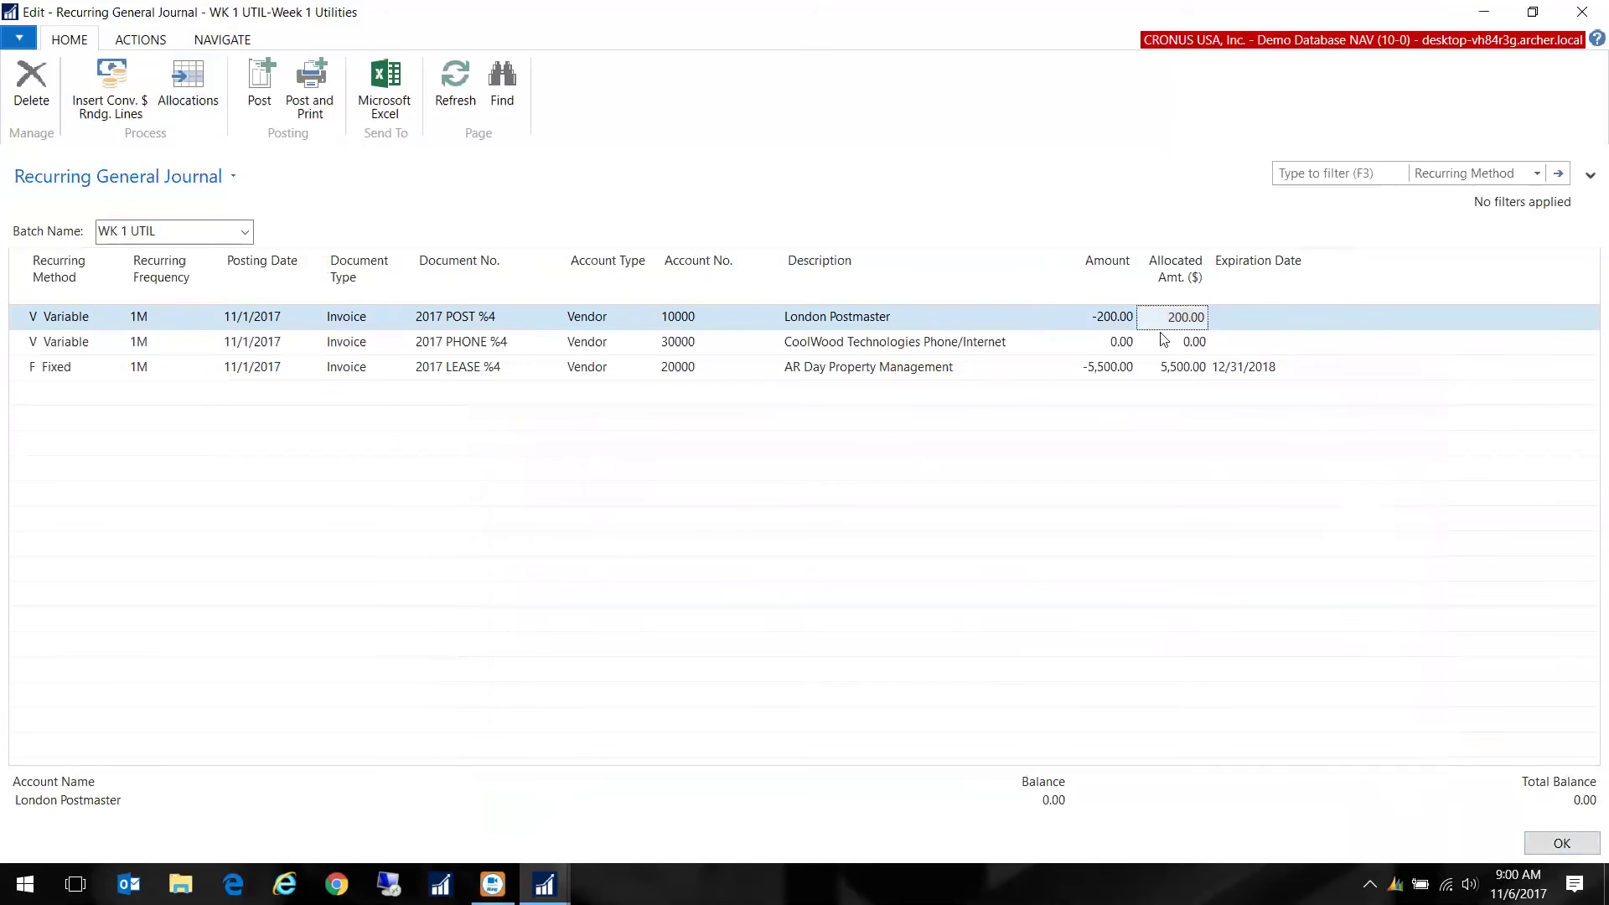
click(1122, 340)
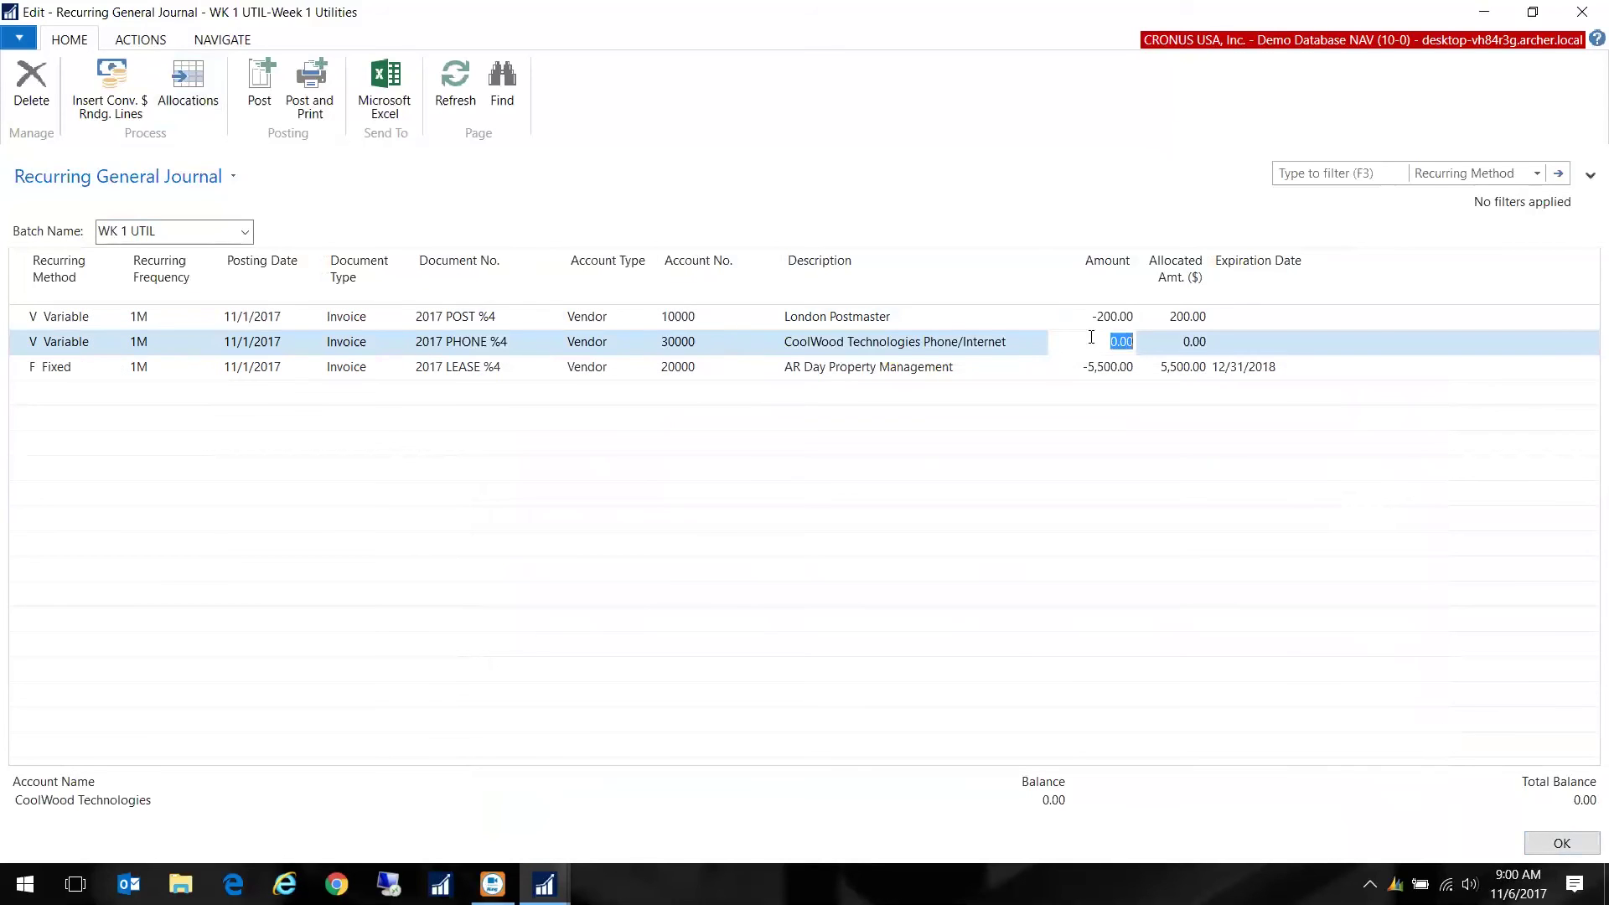
text(-500)
click(1143, 339)
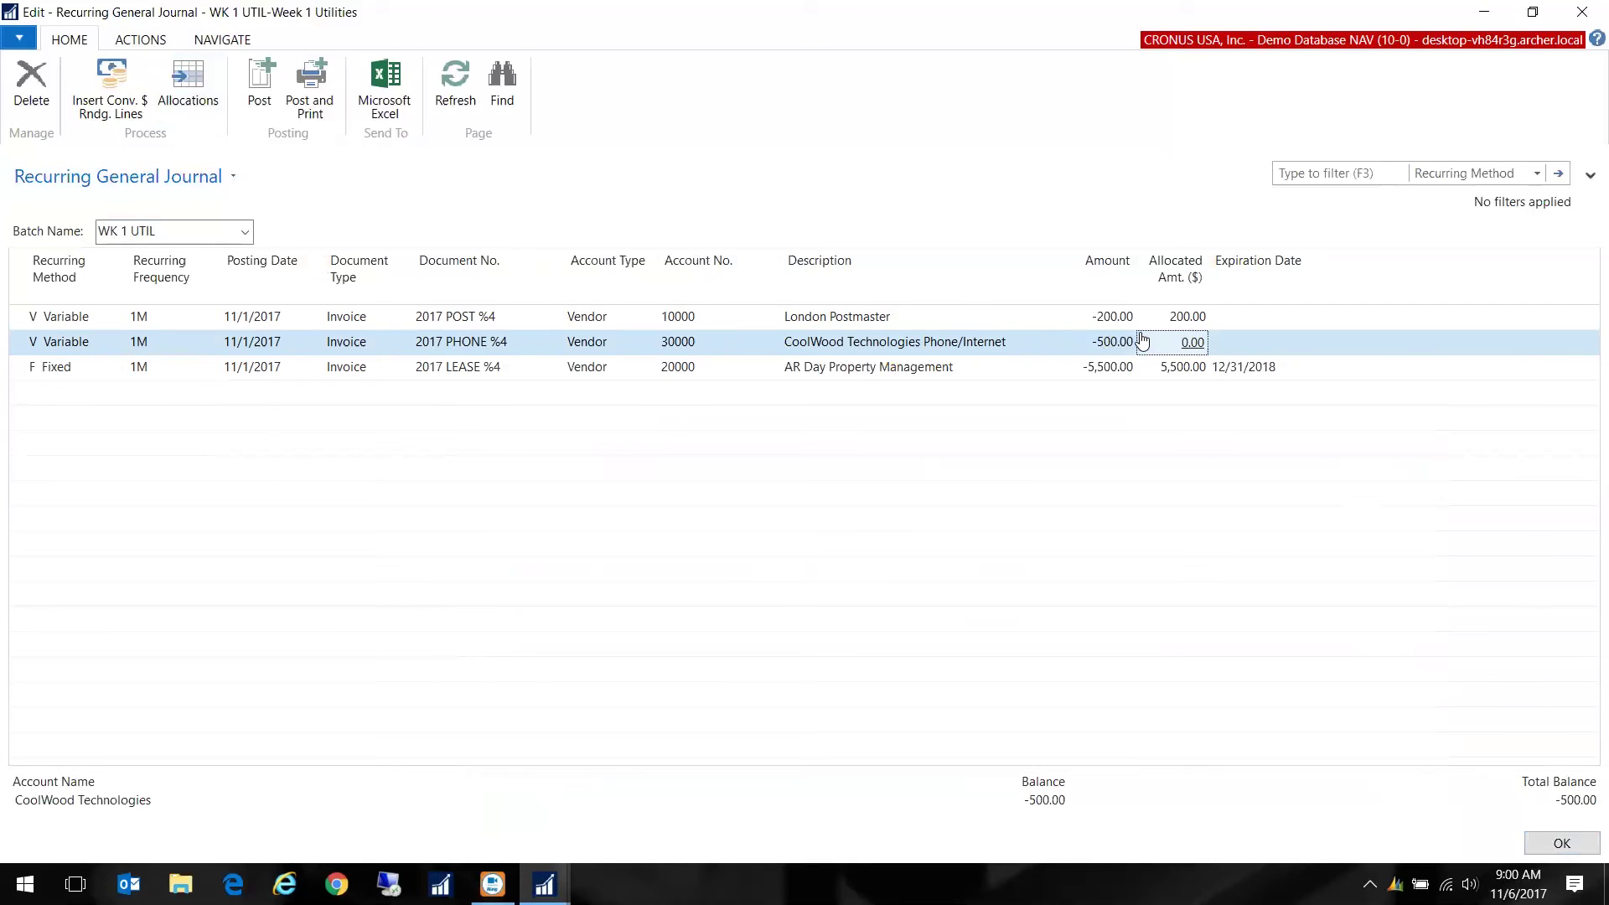
key(Down)
key(shift+Tab)
key(shift+Tab)
key(Tab)
key(Tab)
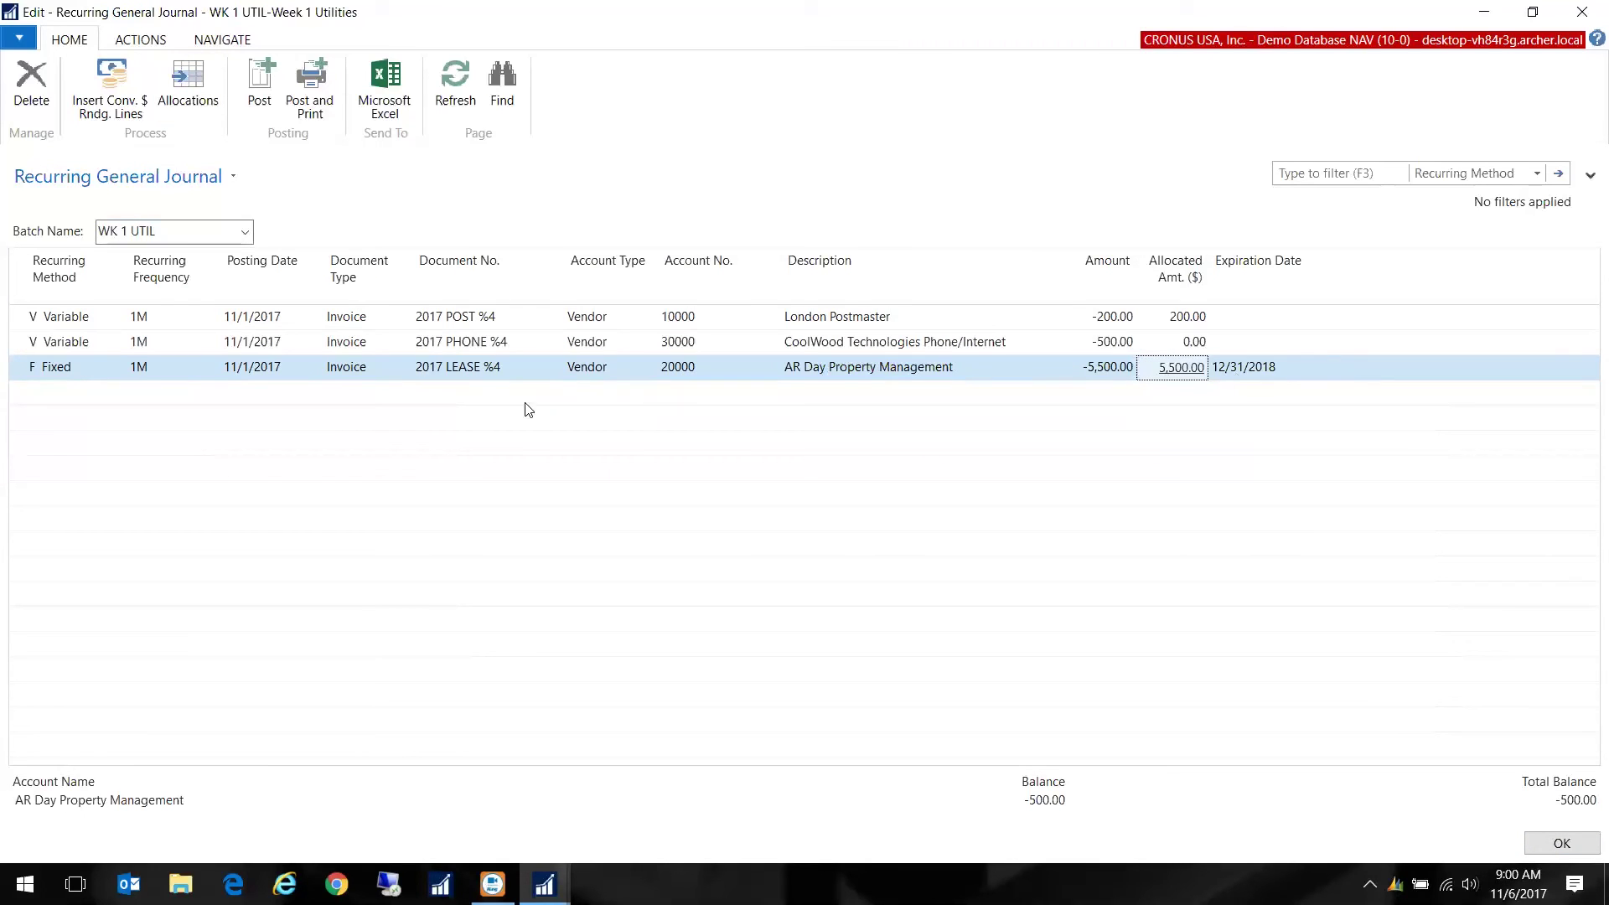
click(1111, 317)
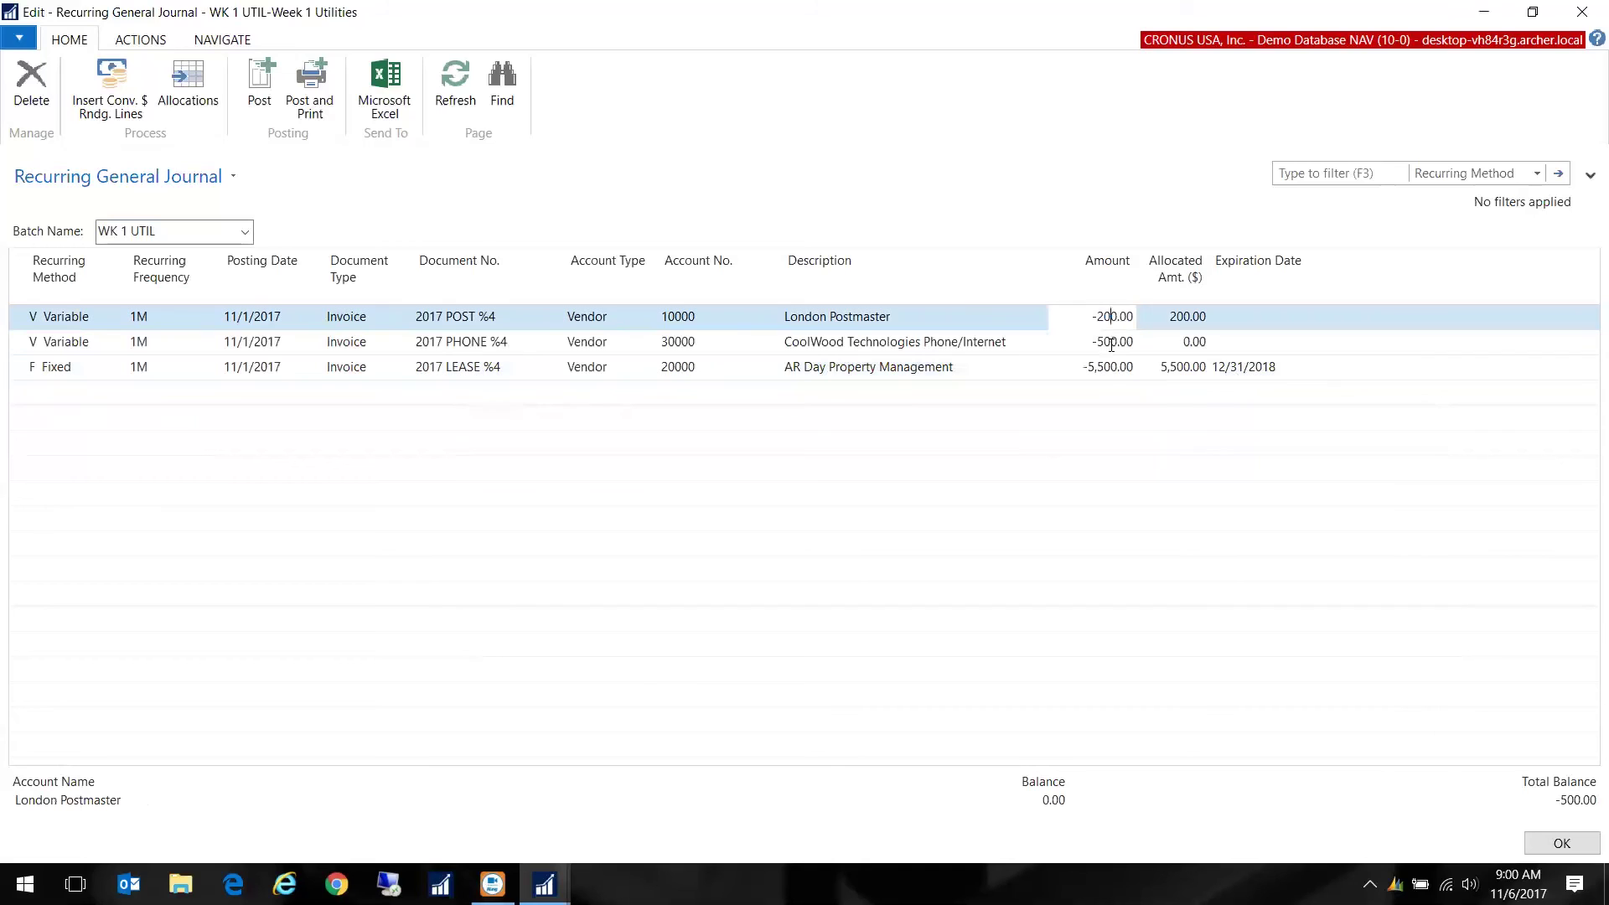
click(260, 79)
click(808, 464)
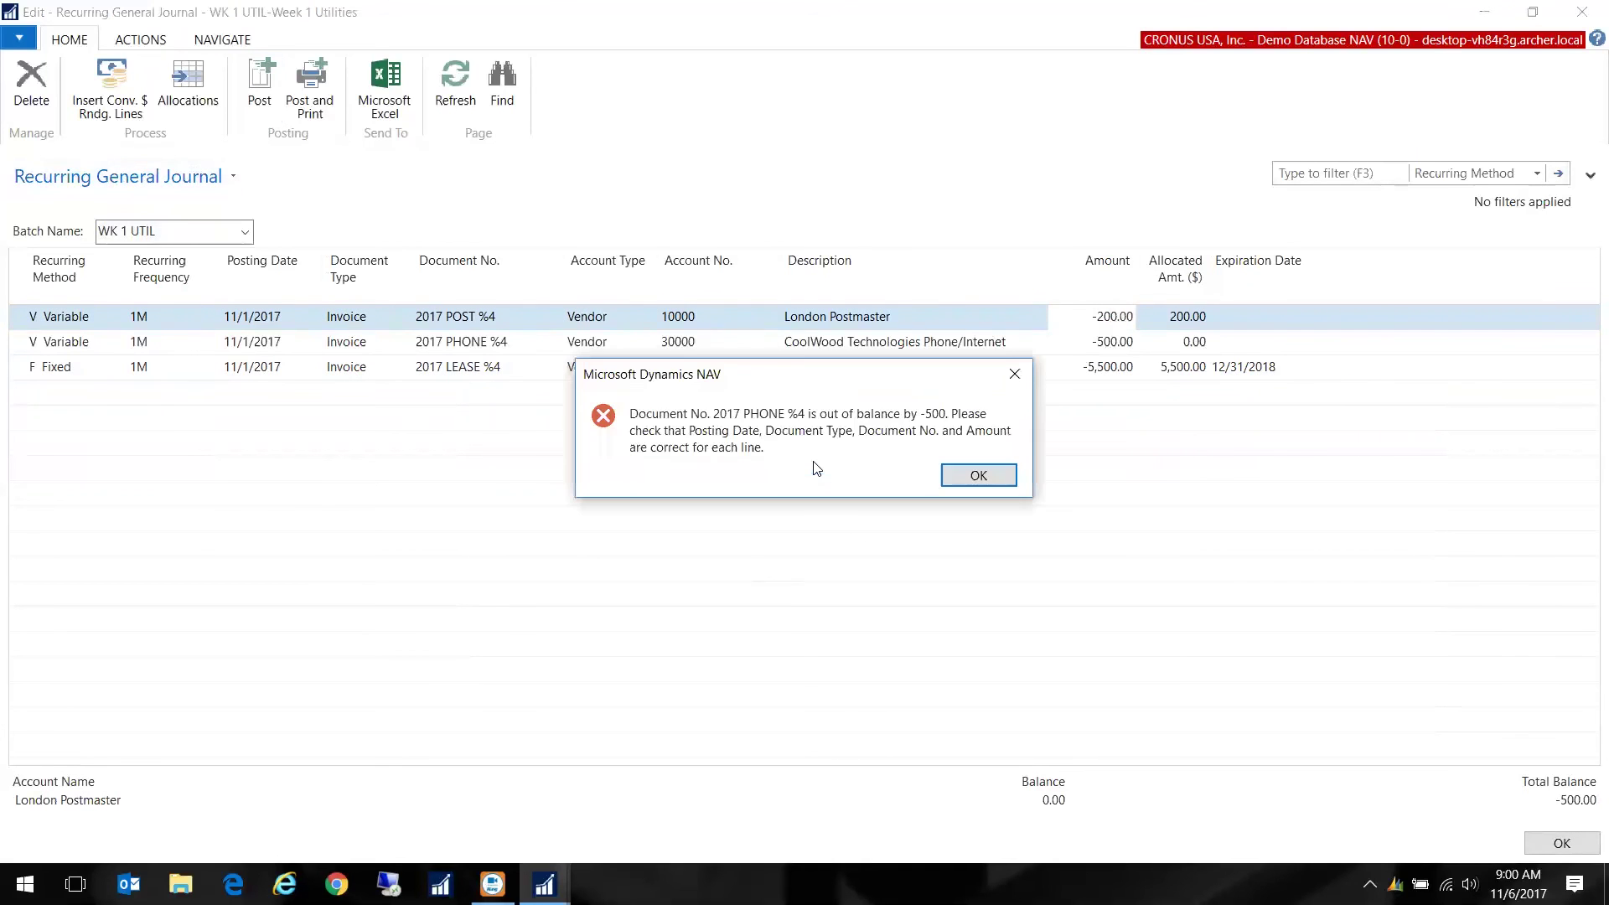
click(977, 476)
click(1105, 341)
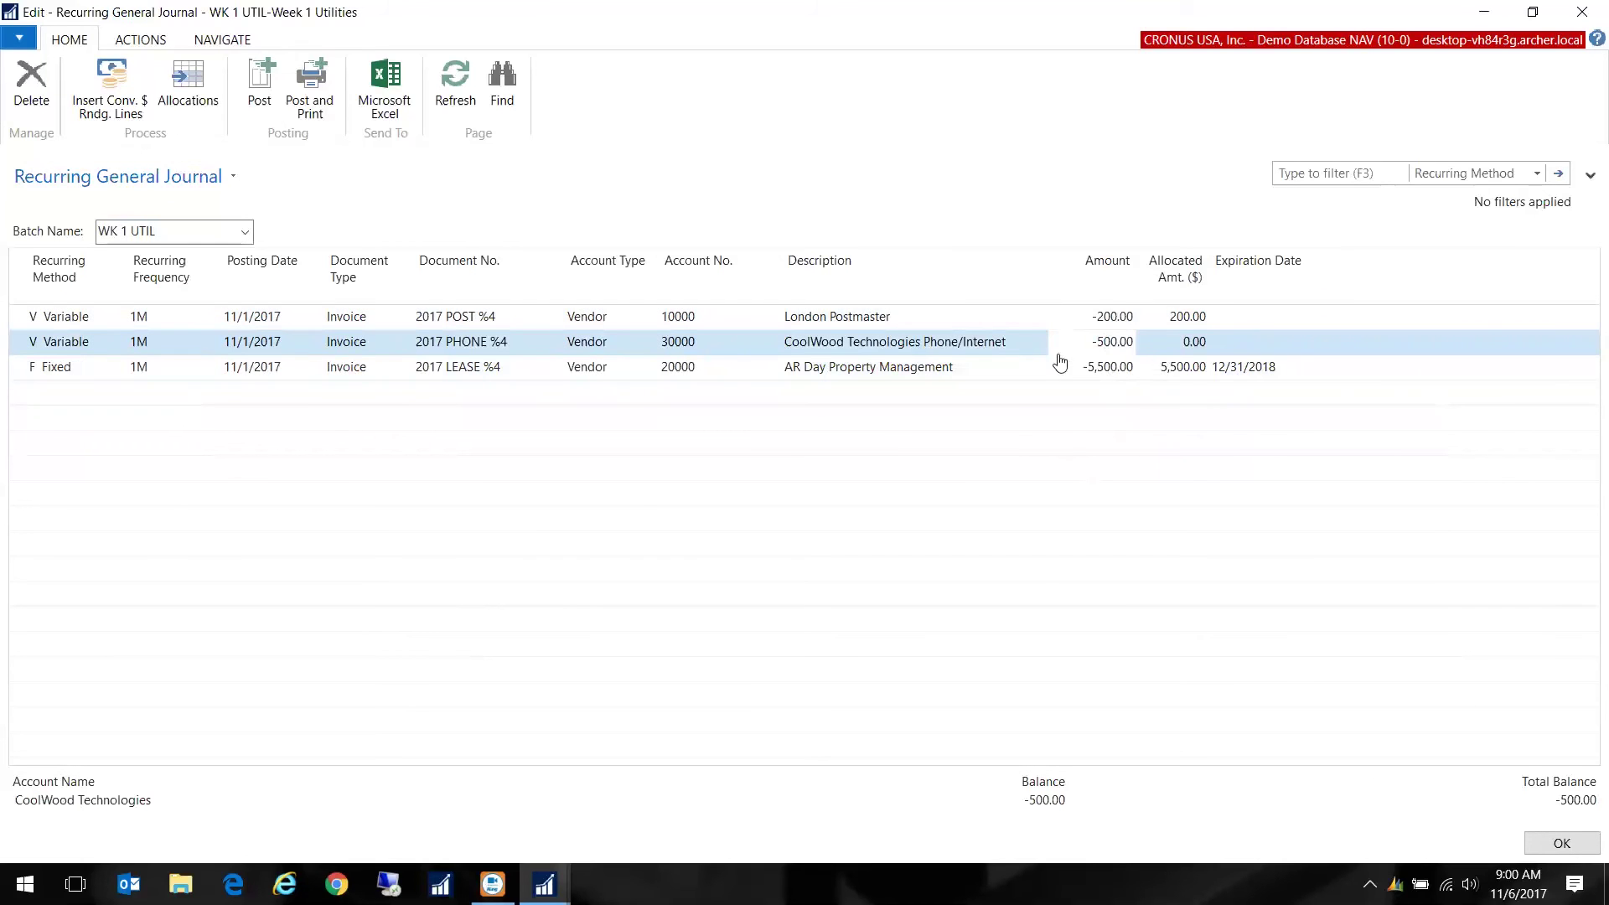
click(188, 84)
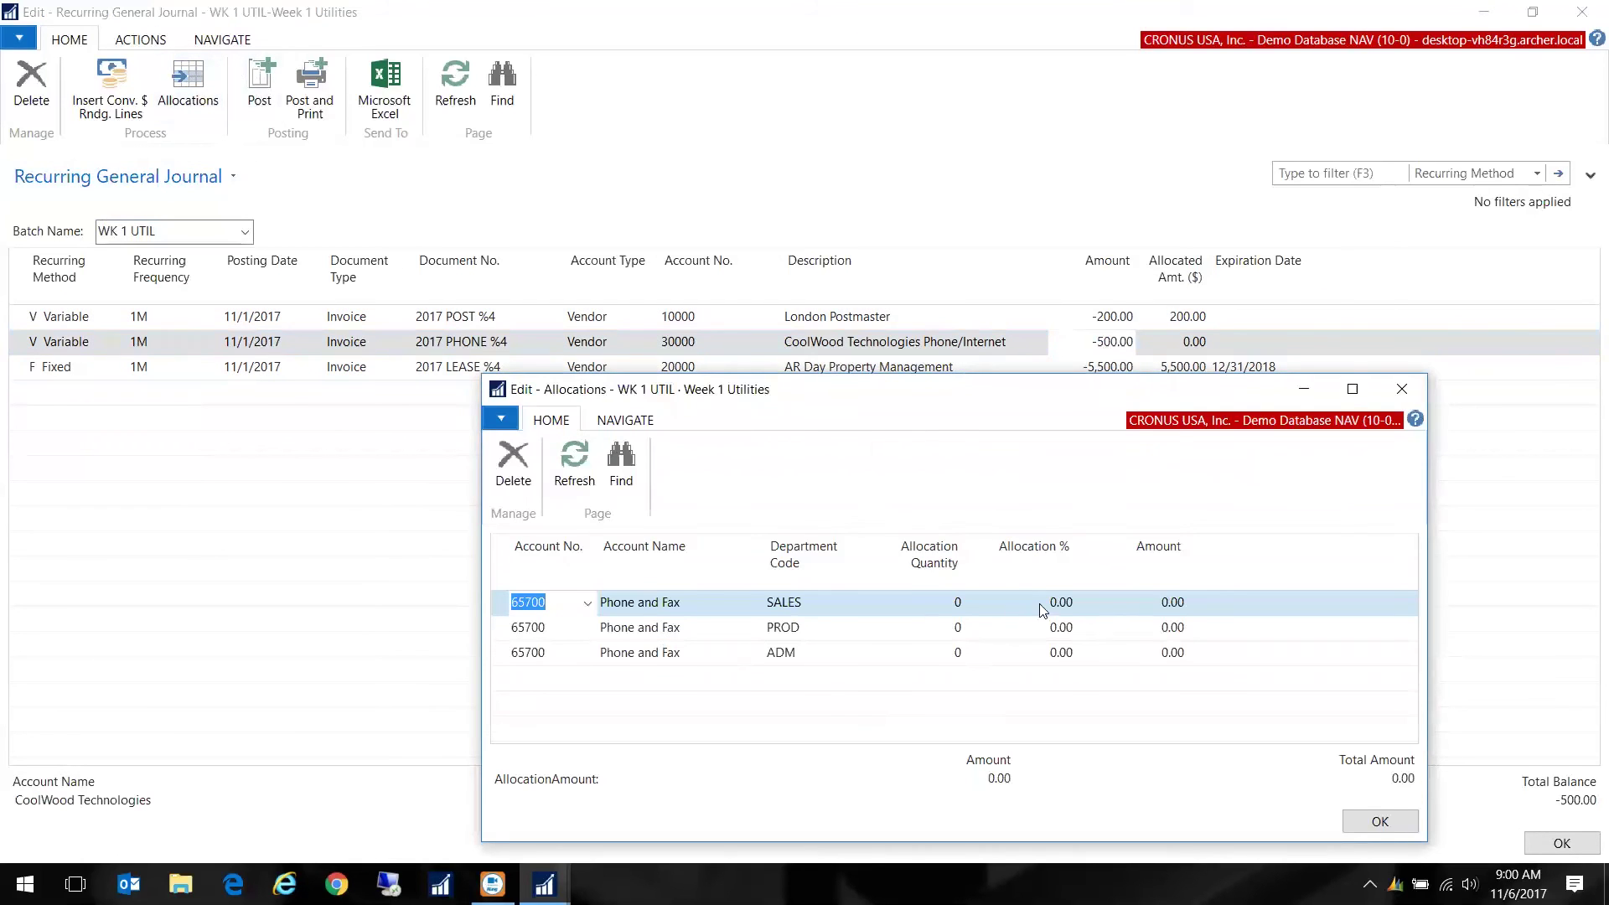
Set CoolWood phone allocations to SALES 33%, PROD 33% and ADM 34%, and accept them.
click(1039, 604)
key(BackSpace)
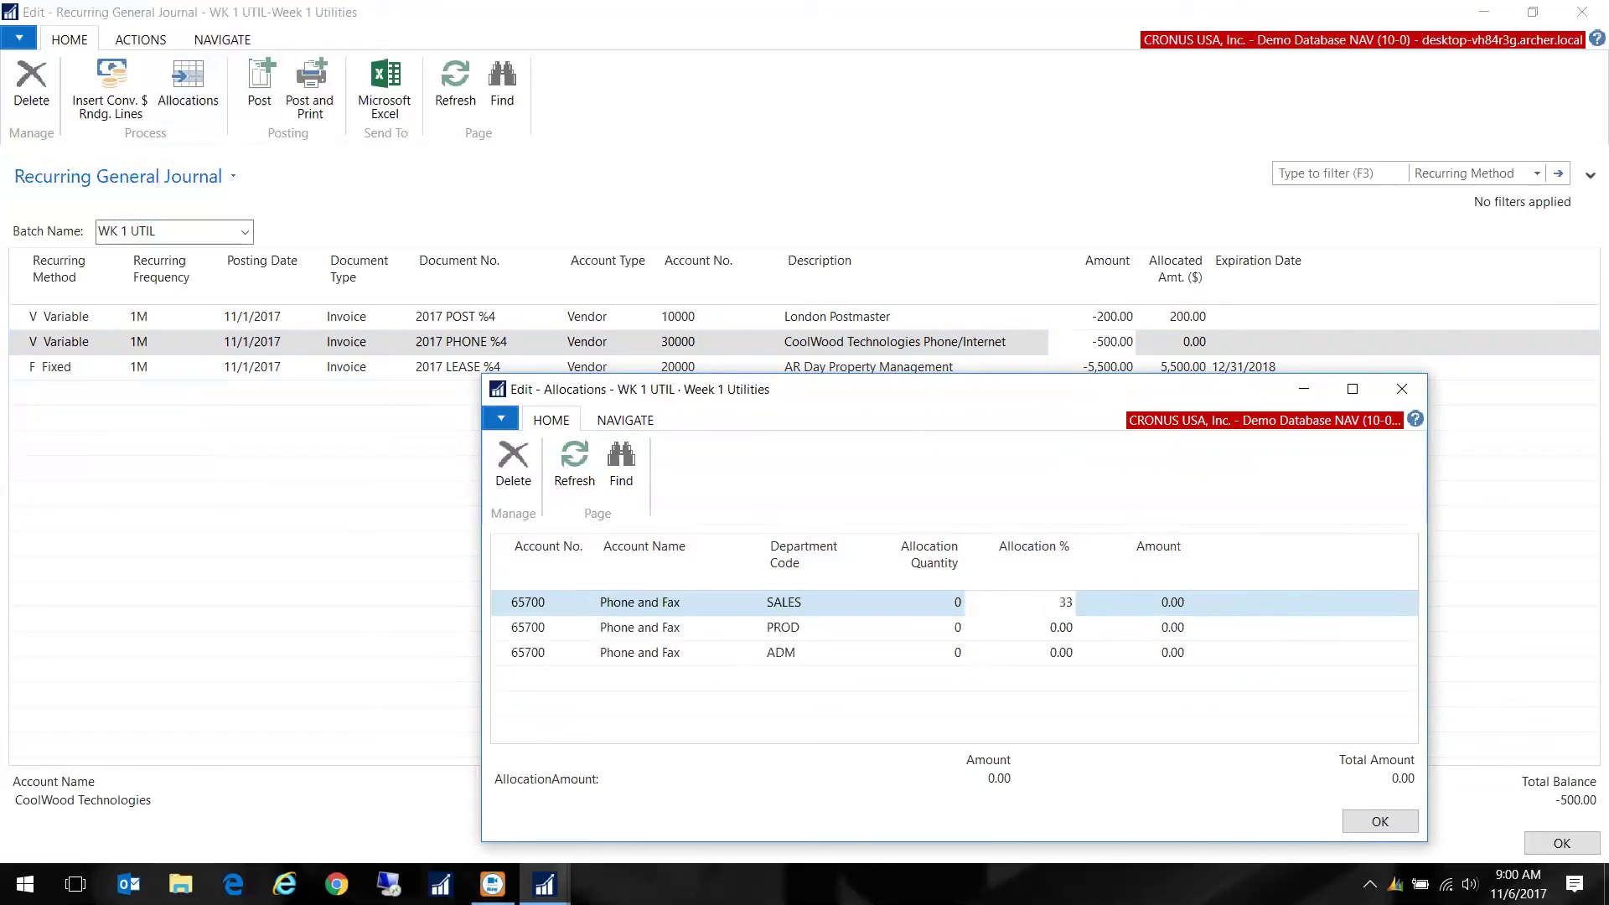
text(33)
key(Down)
text(33)
key(Down)
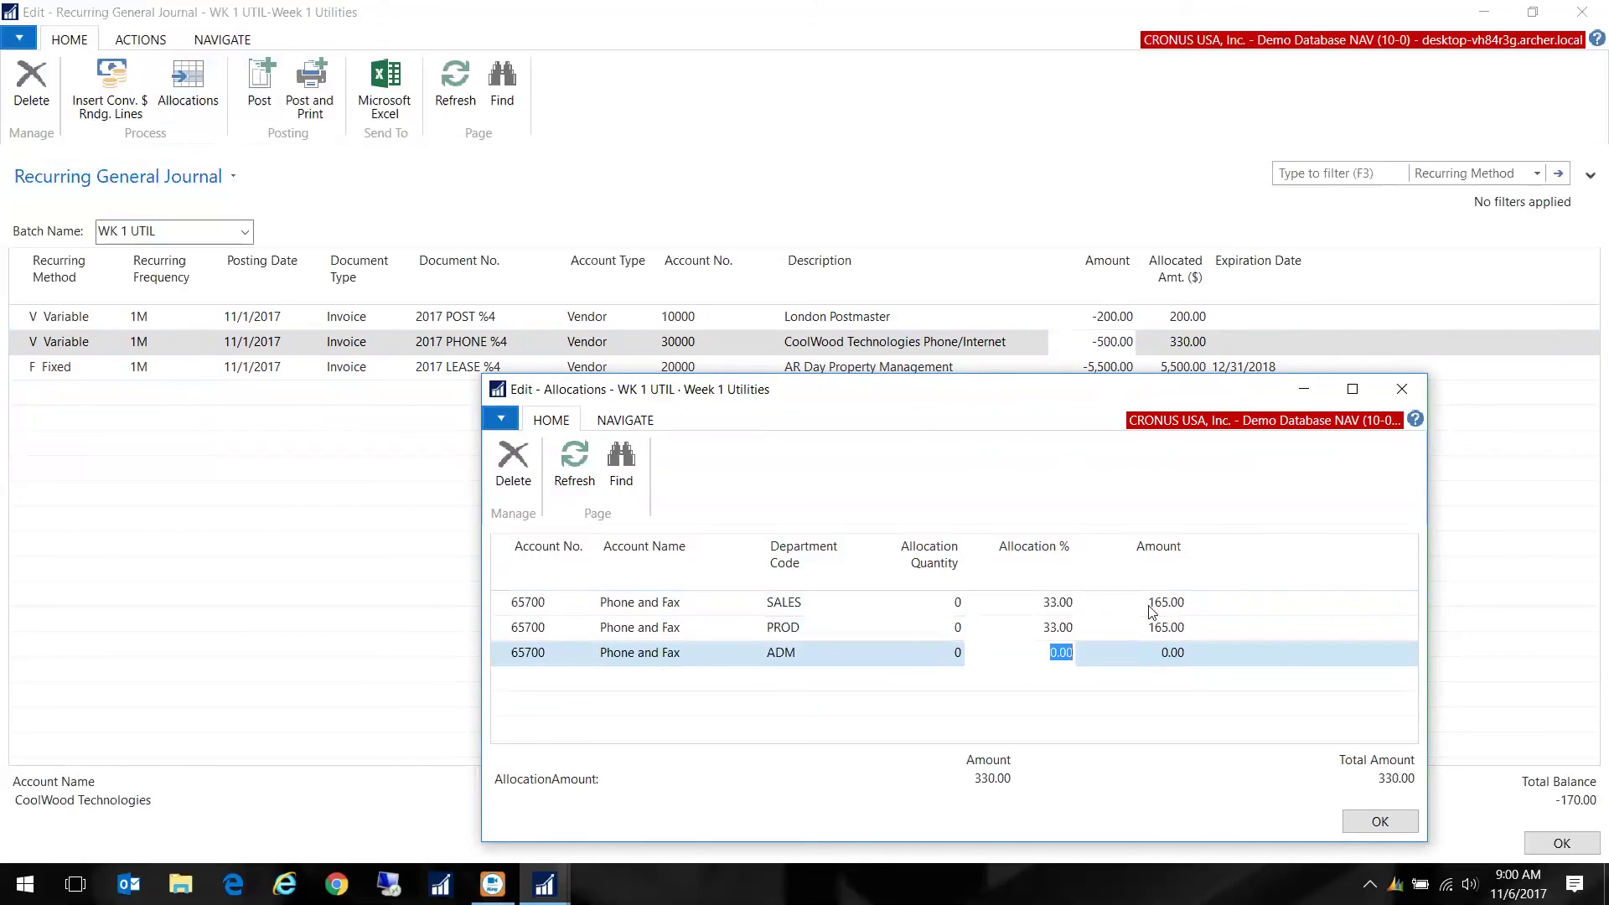
text(34)
key(Up)
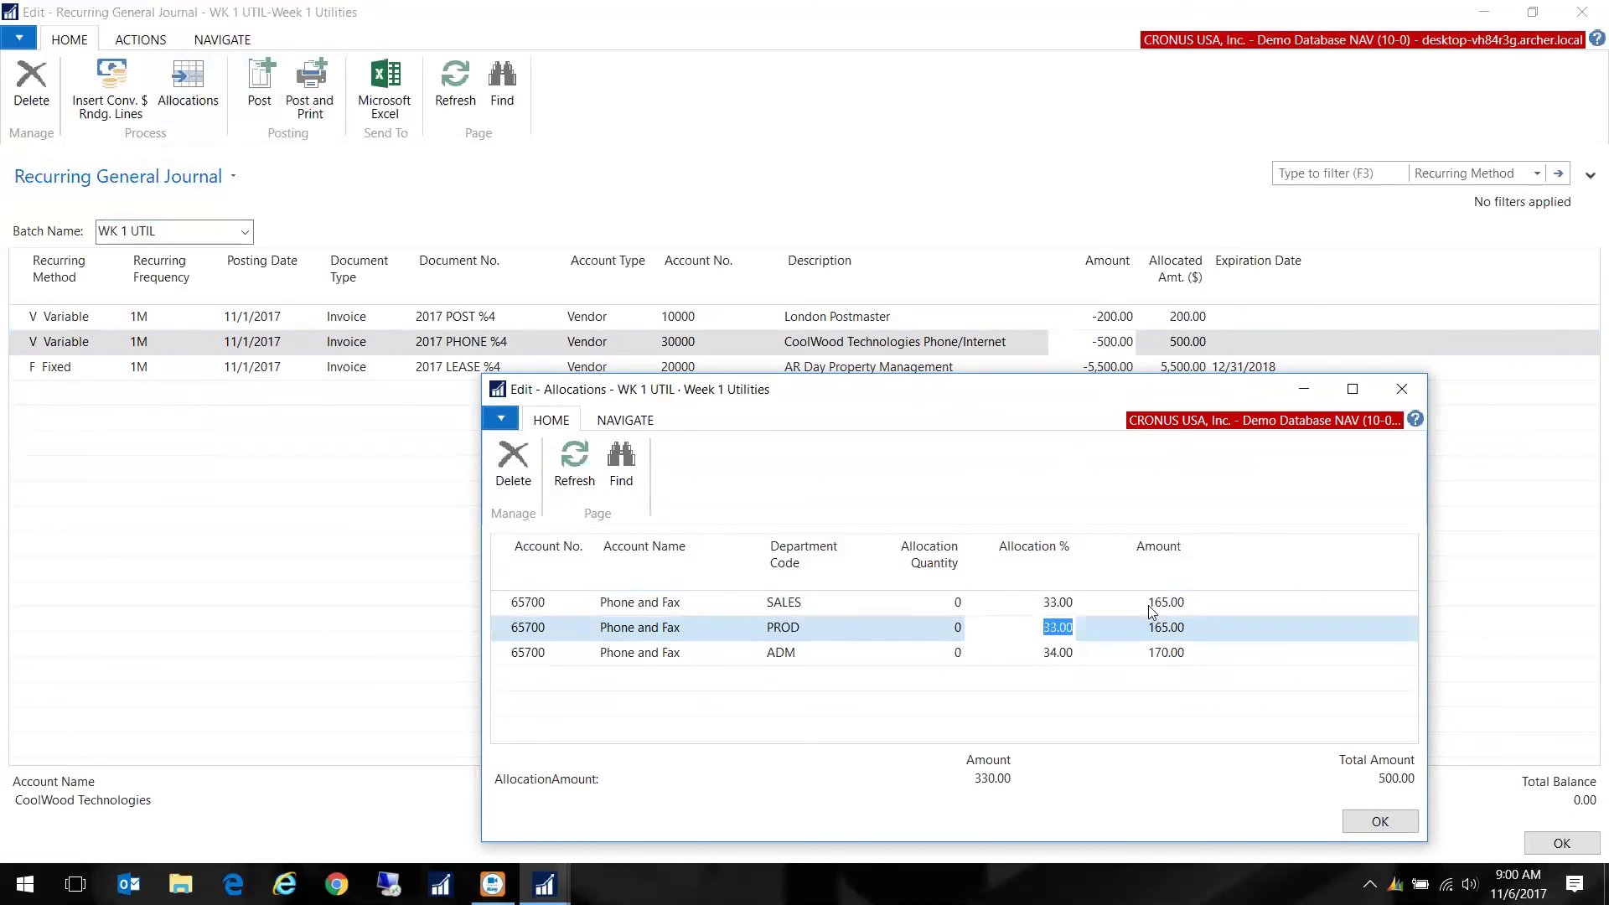
click(1380, 821)
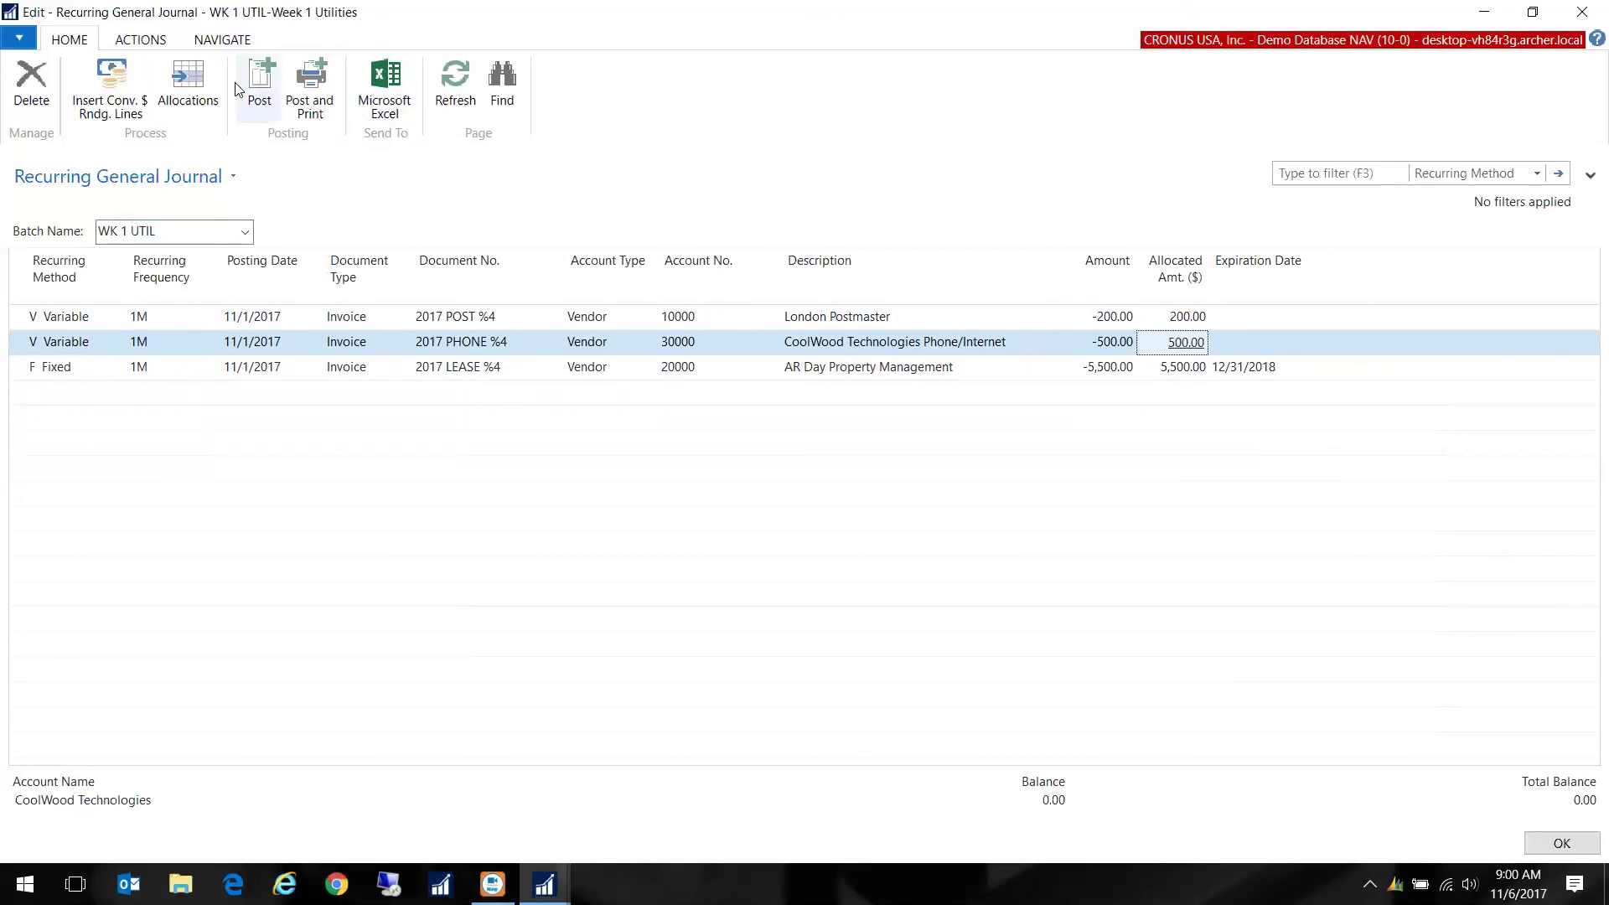
Post and confirm the WK 1 UTIL journal so line dates roll to 12/1/2017.
click(260, 88)
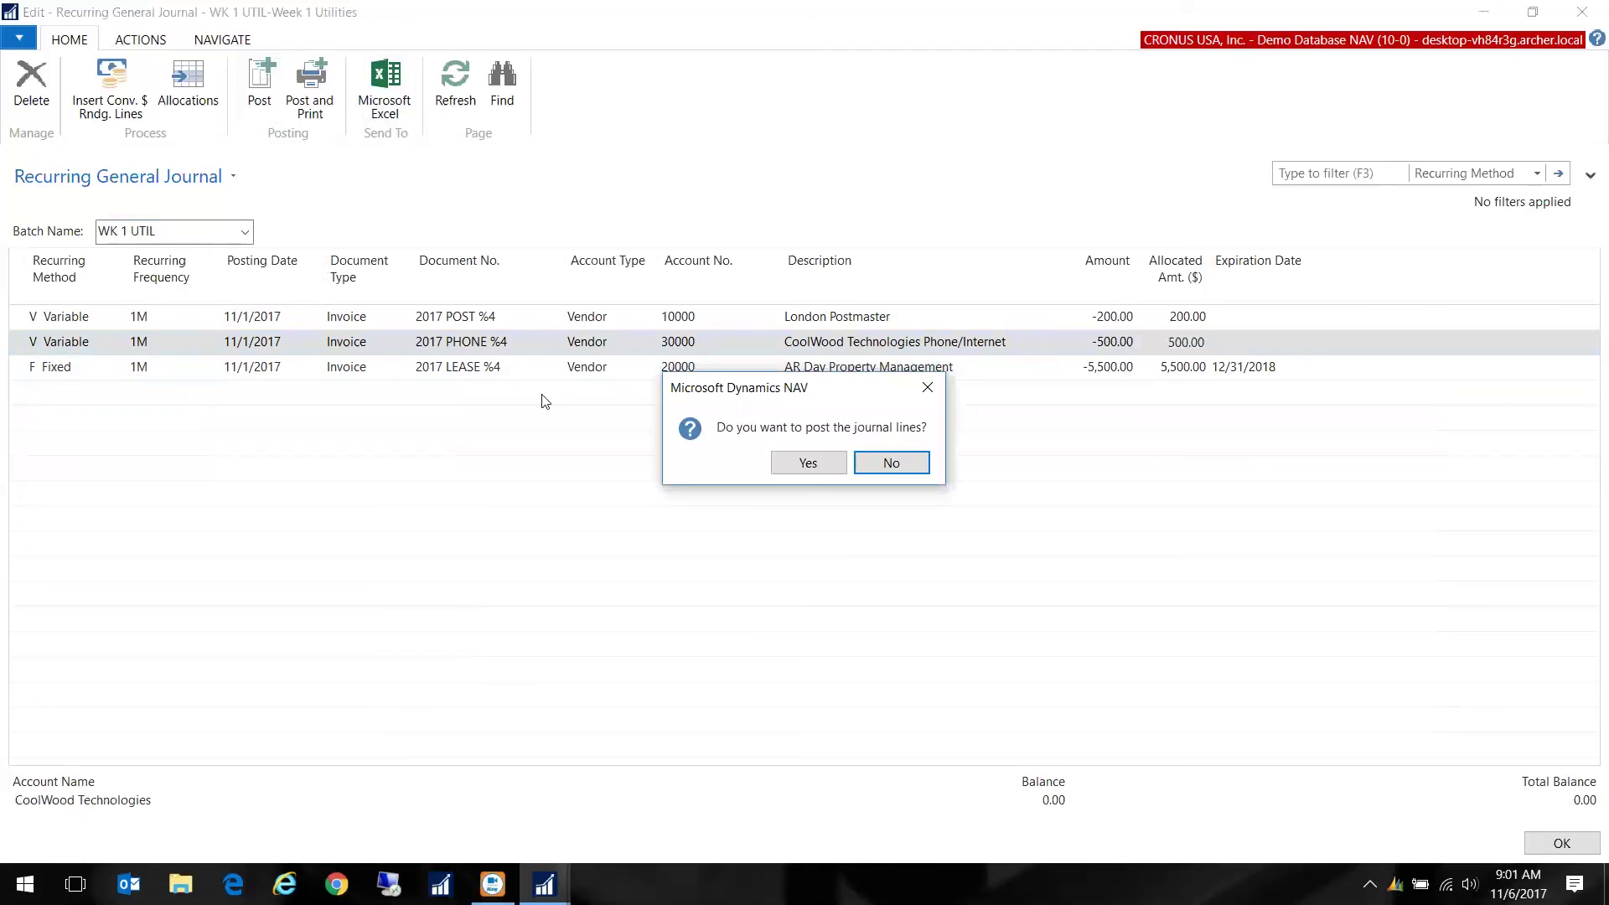
click(805, 463)
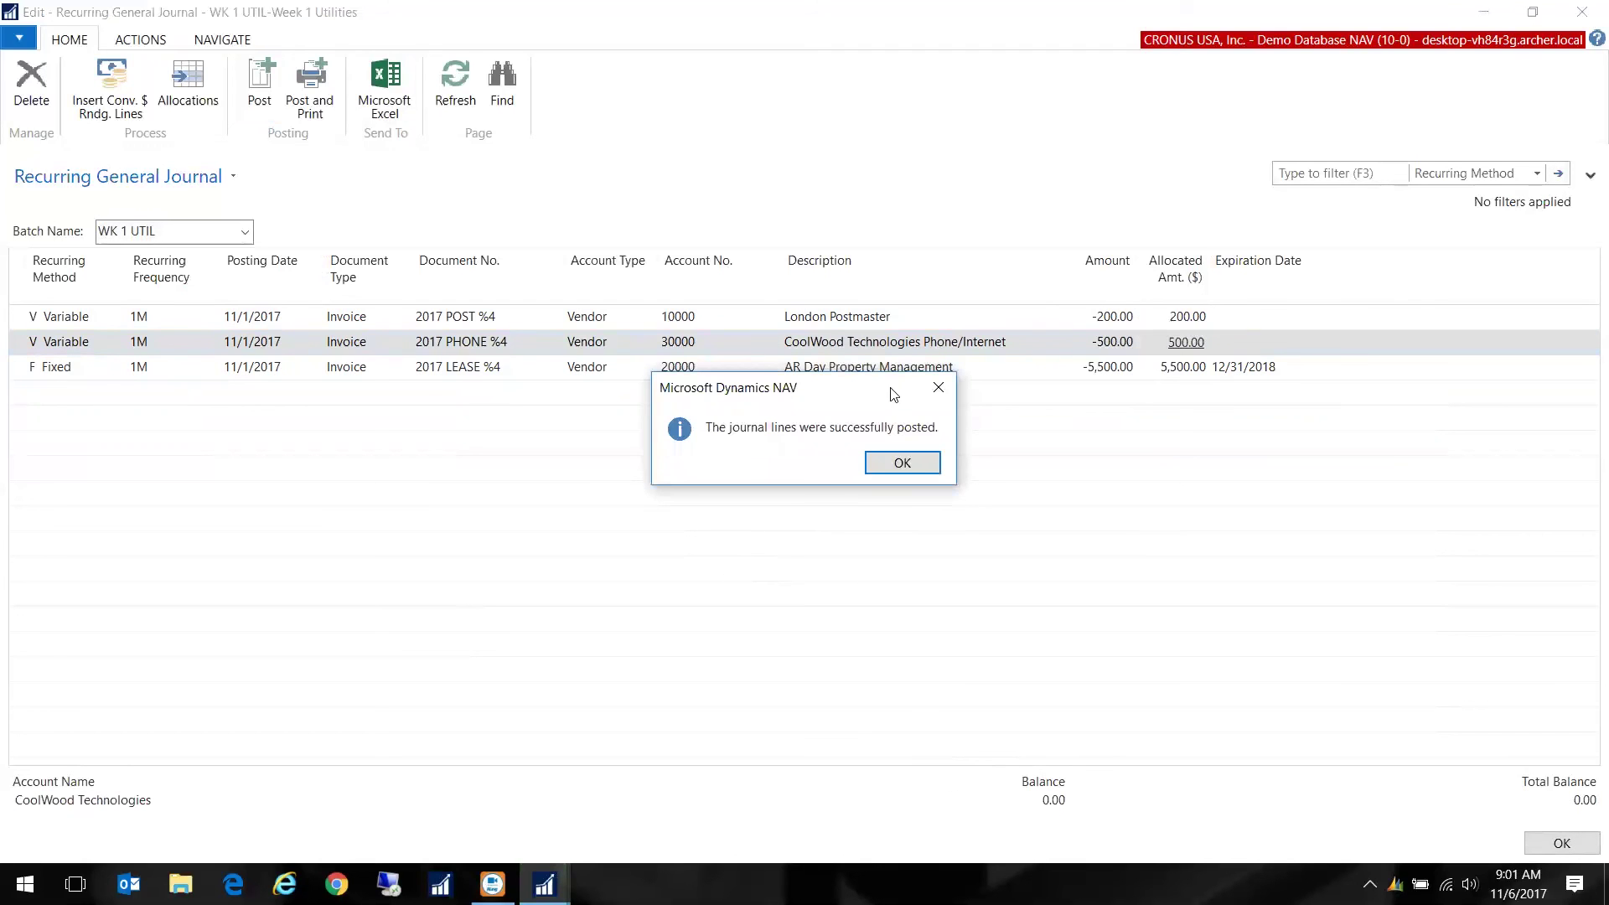
click(898, 463)
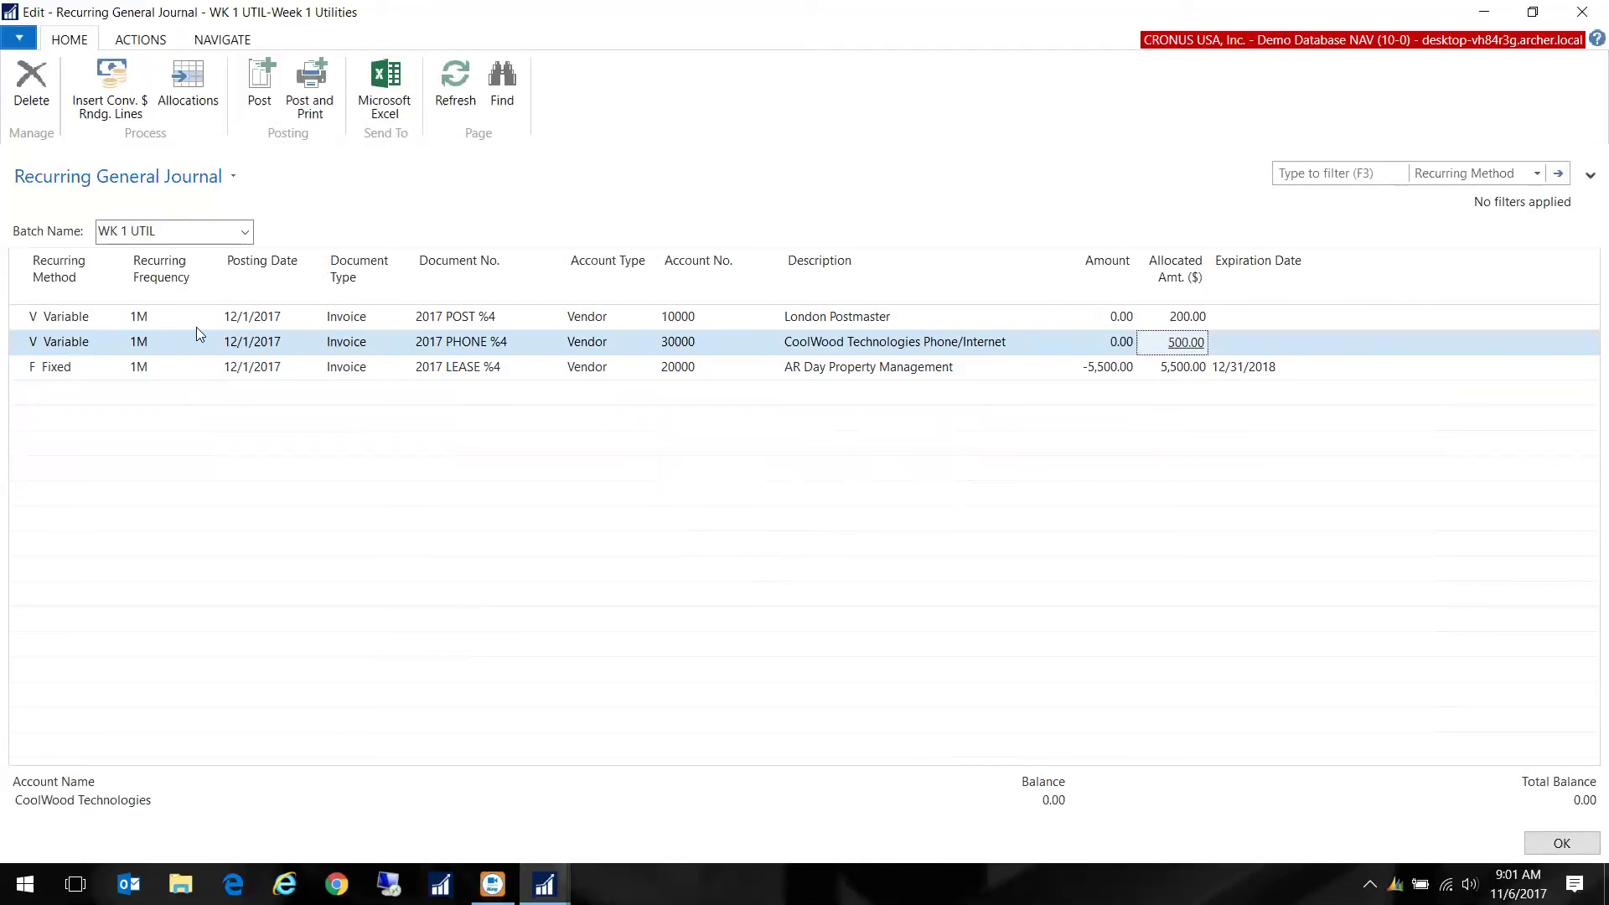
key(Up)
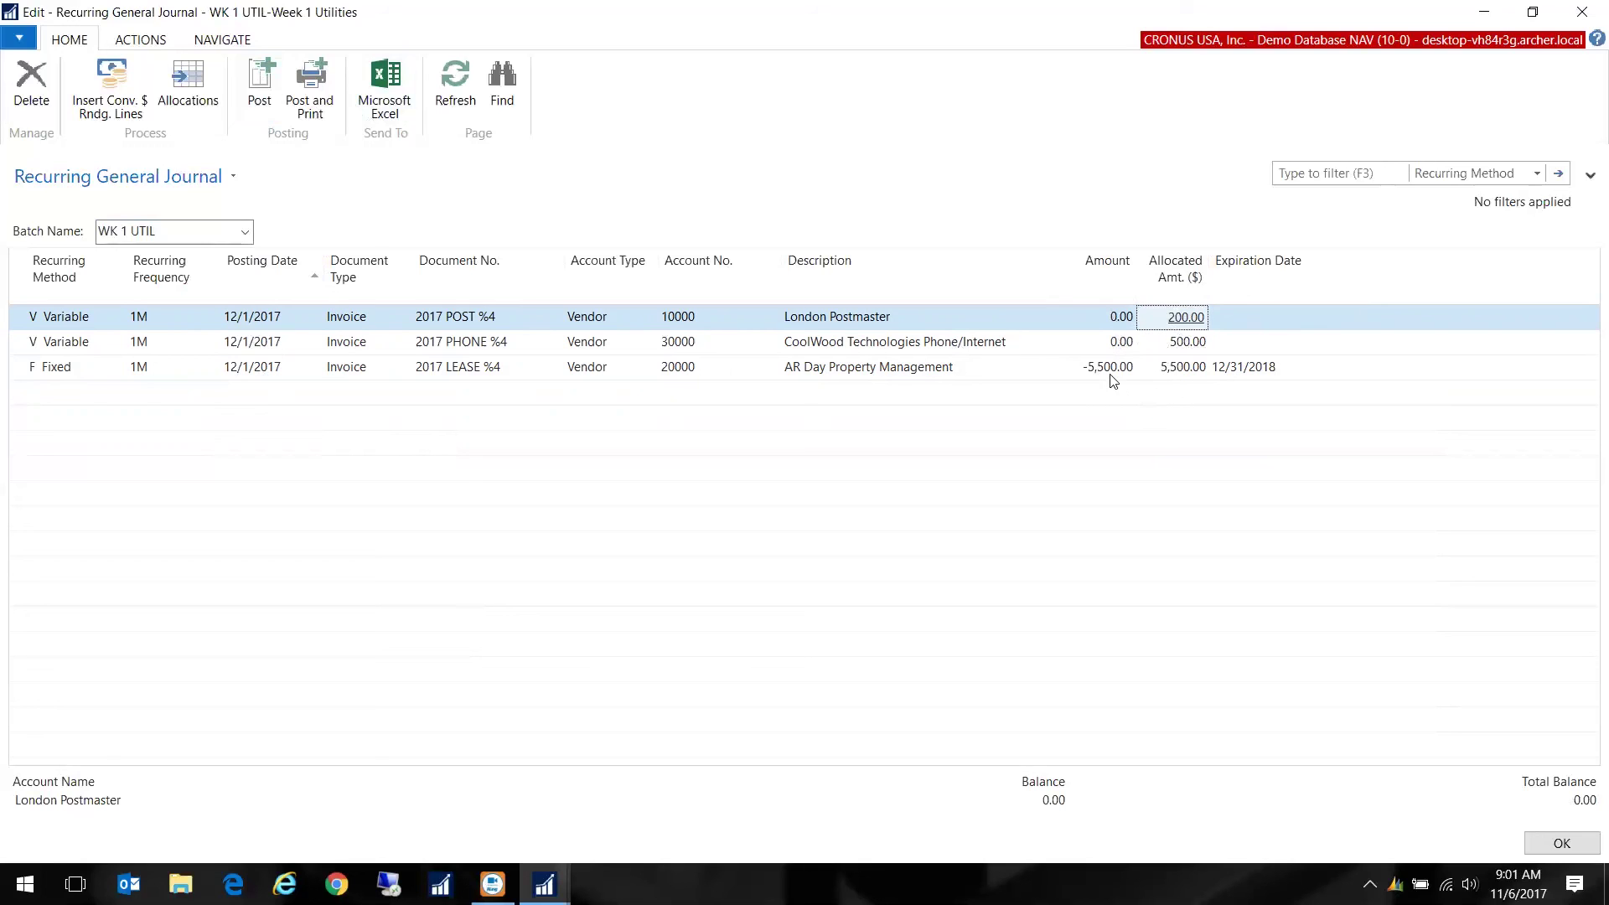
Enter -300 as the London Postmaster amount for the December posting.
click(1103, 323)
double_click(1100, 319)
text(3)
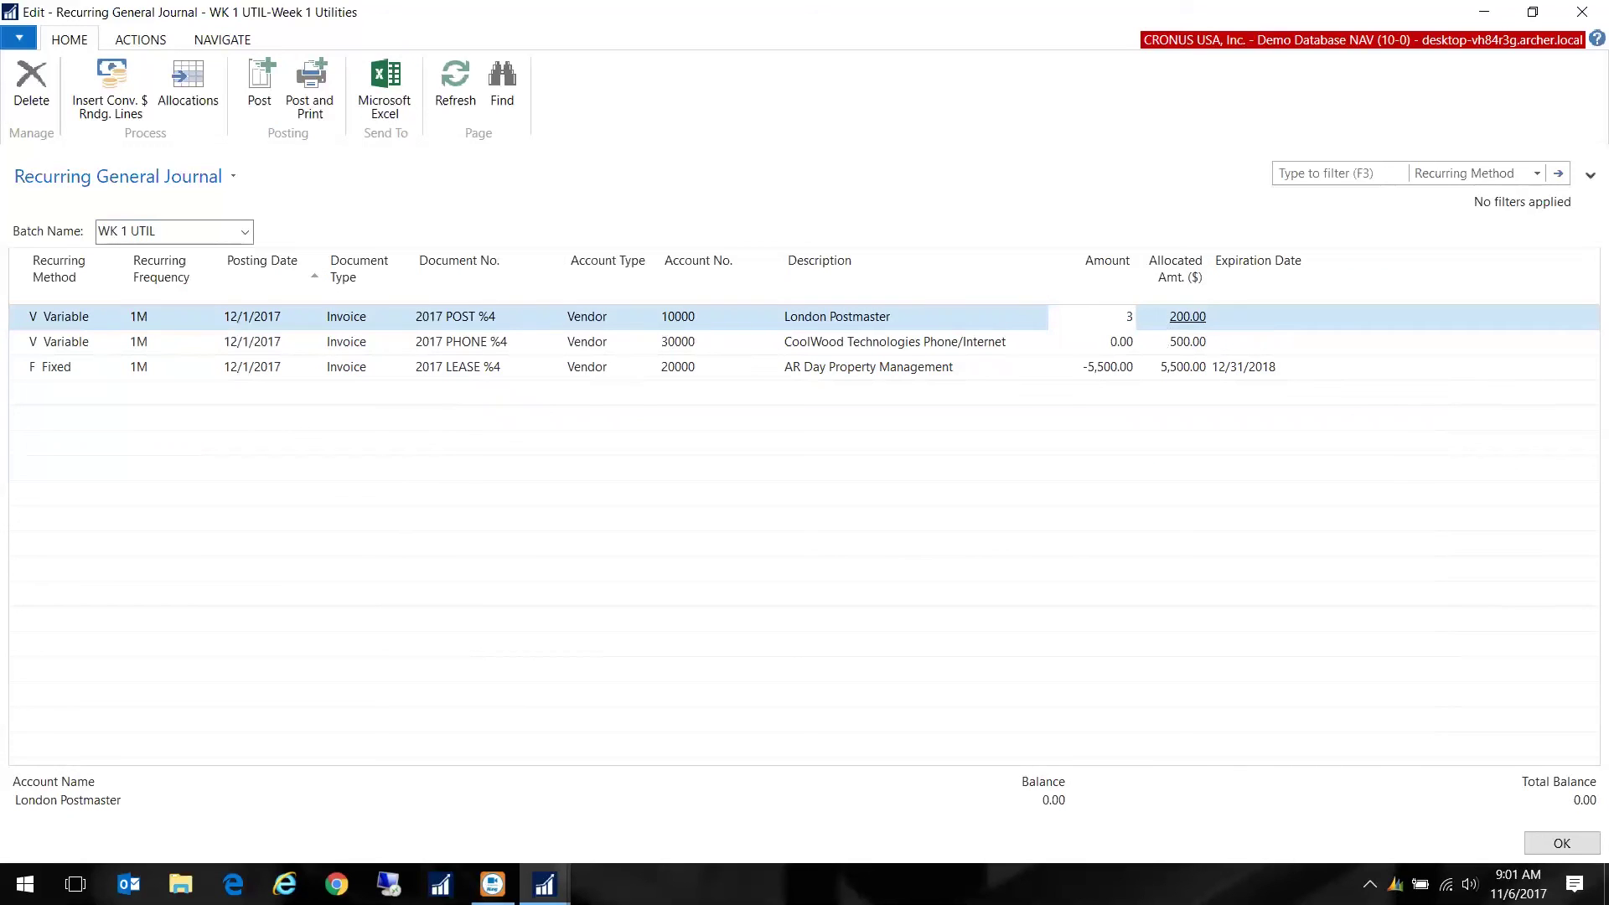
text(300)
click(1195, 325)
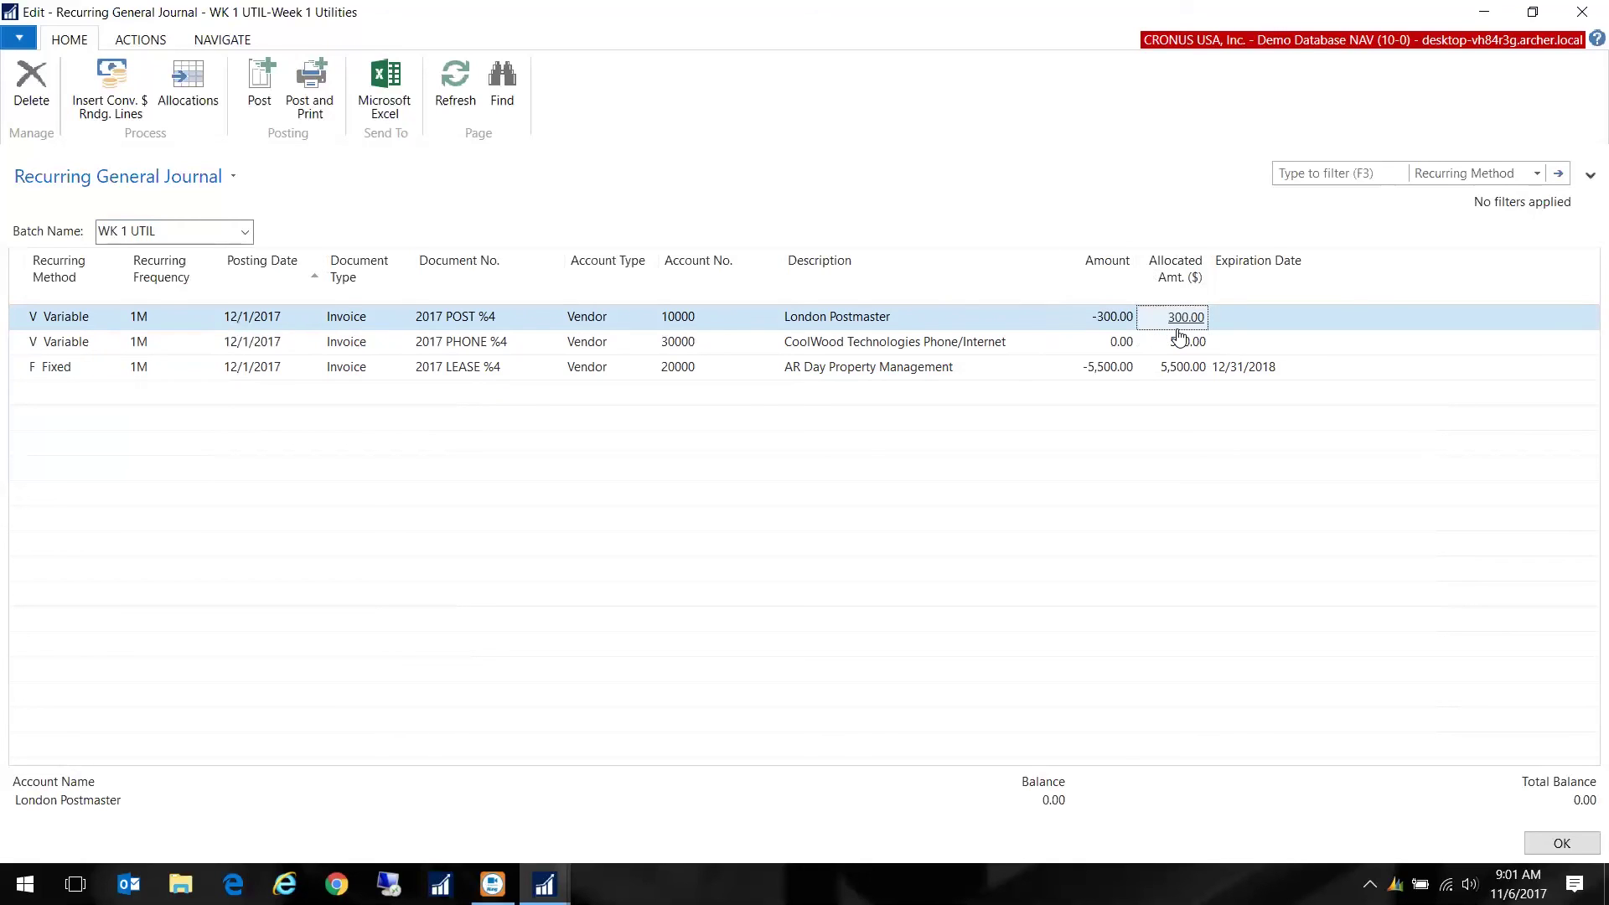